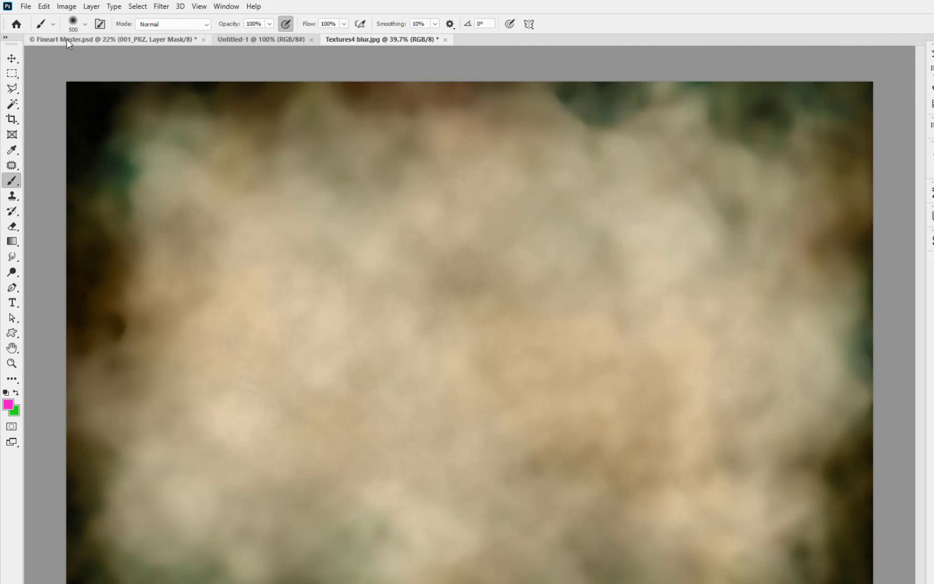
- Show the Brush Settings for the current soft round brush
key(F5)
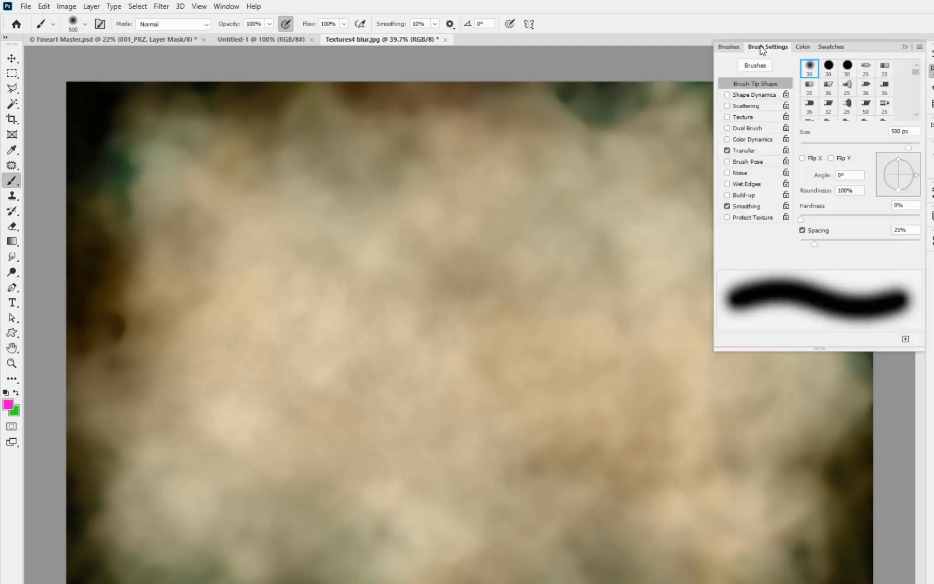
click(904, 46)
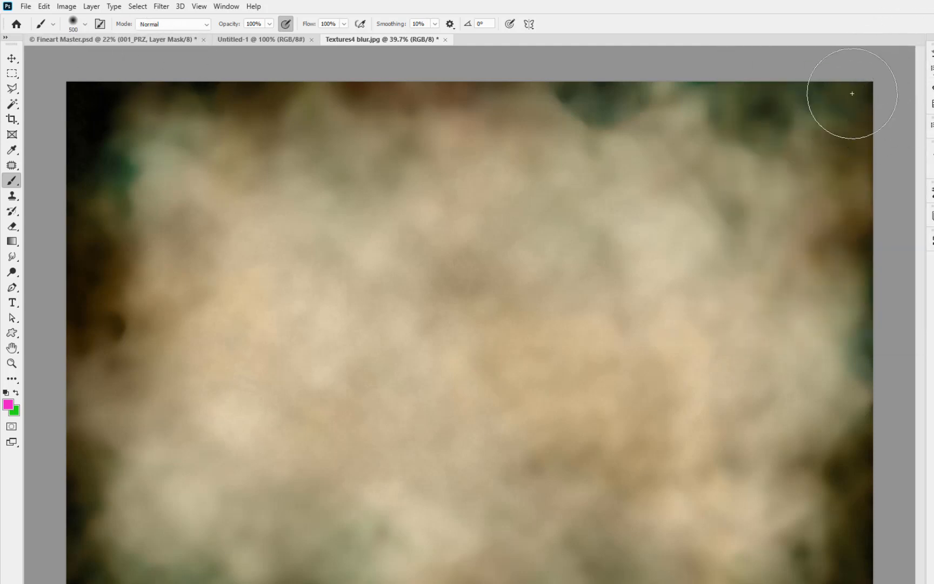
click(100, 24)
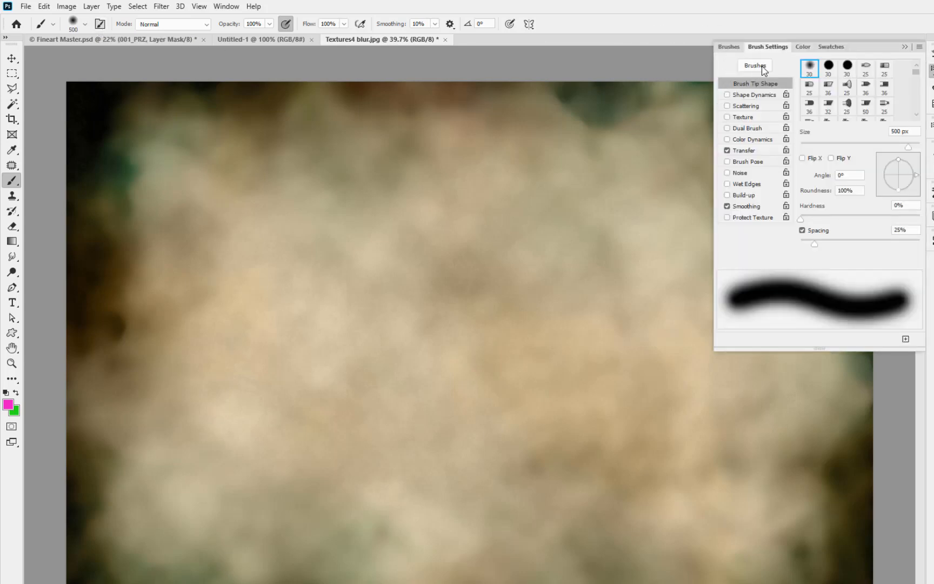
click(234, 7)
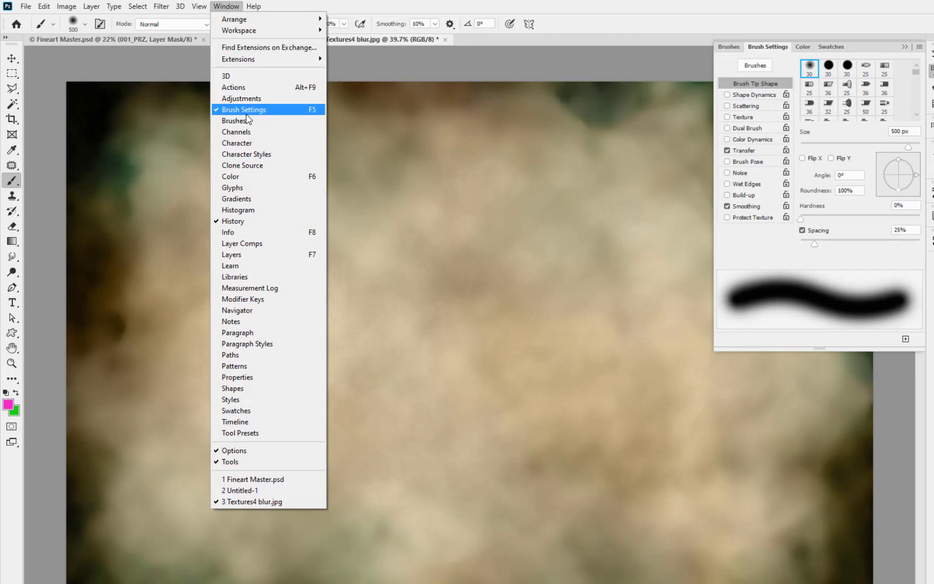
click(588, 61)
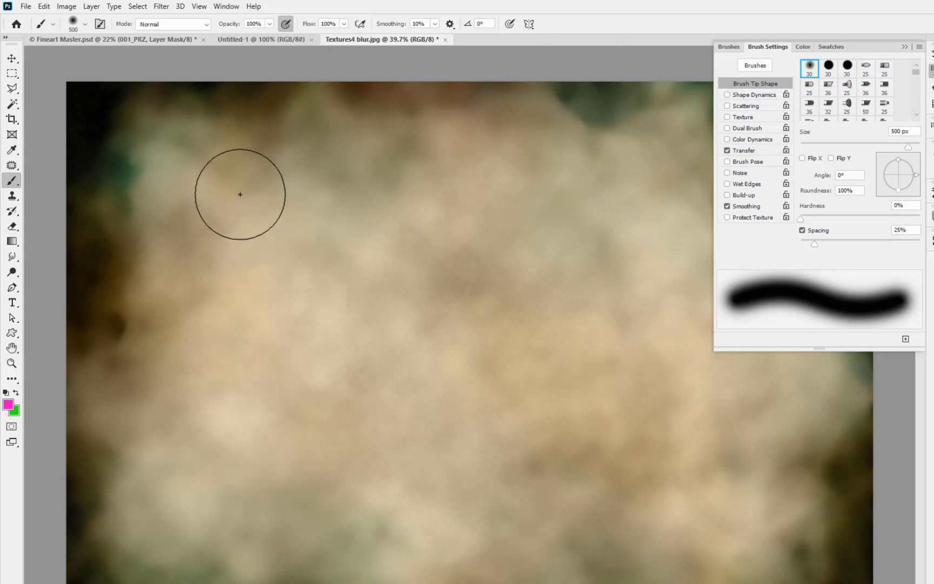
- Paint a soft magenta test stroke near the image's upper edge, raise the brush spacing to 68% and paint another stroke across the middle
drag(213, 196, 505, 187)
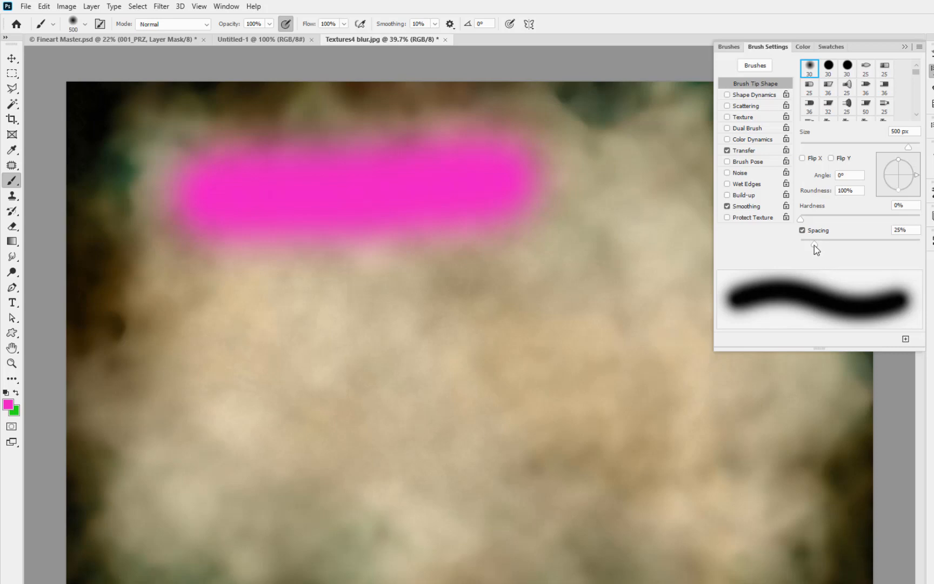
drag(815, 245, 844, 244)
drag(222, 381, 610, 349)
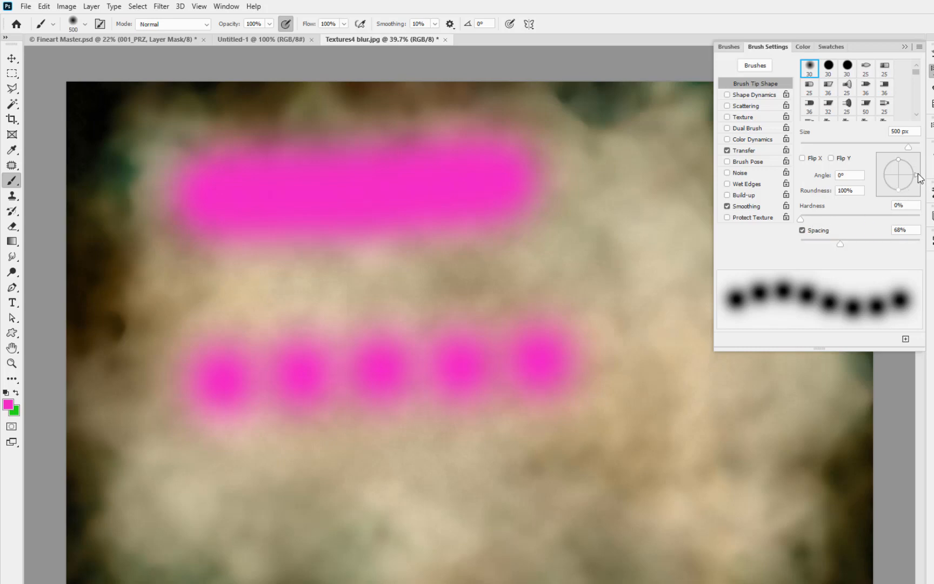
- Set the brush tip angle to 97° and the spacing to 1%, and paint a test stroke across the lower part of the image
mouse_move(918, 177)
mouse_down()
mouse_move(908, 193)
mouse_move(917, 166)
mouse_move(896, 156)
mouse_up()
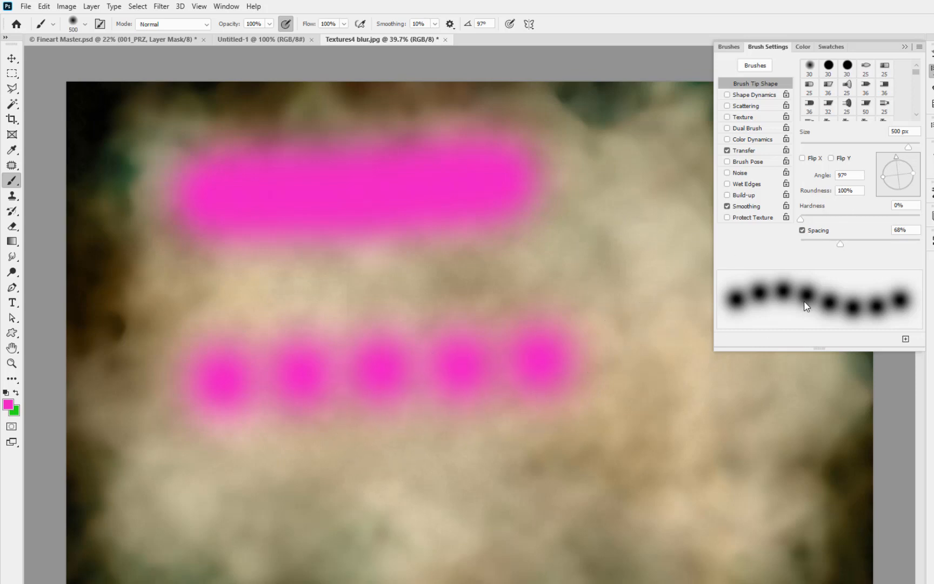
drag(839, 247, 779, 244)
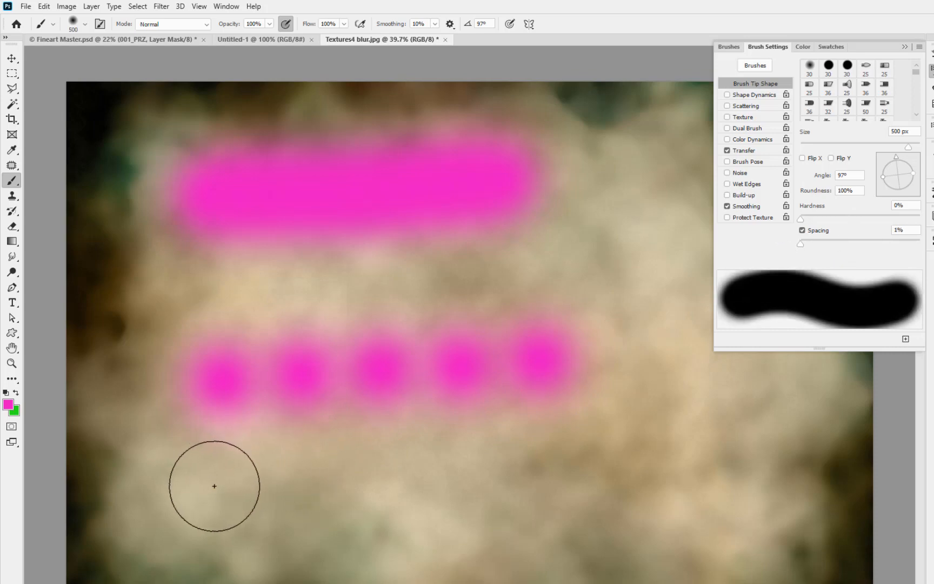
drag(212, 486, 712, 488)
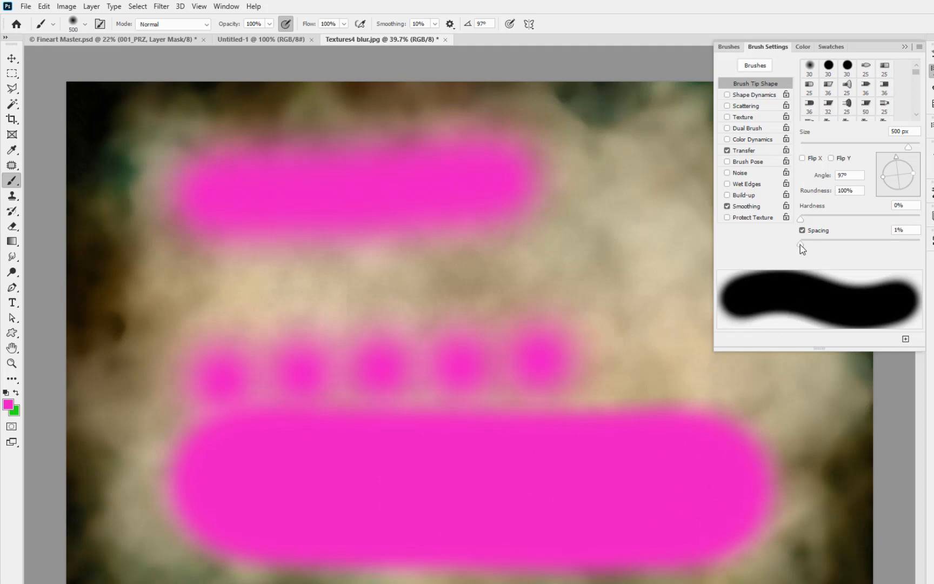
- Paint a row of separate dabs with the brush spacing at 106%, and revert the image to its clean state
drag(800, 244, 861, 243)
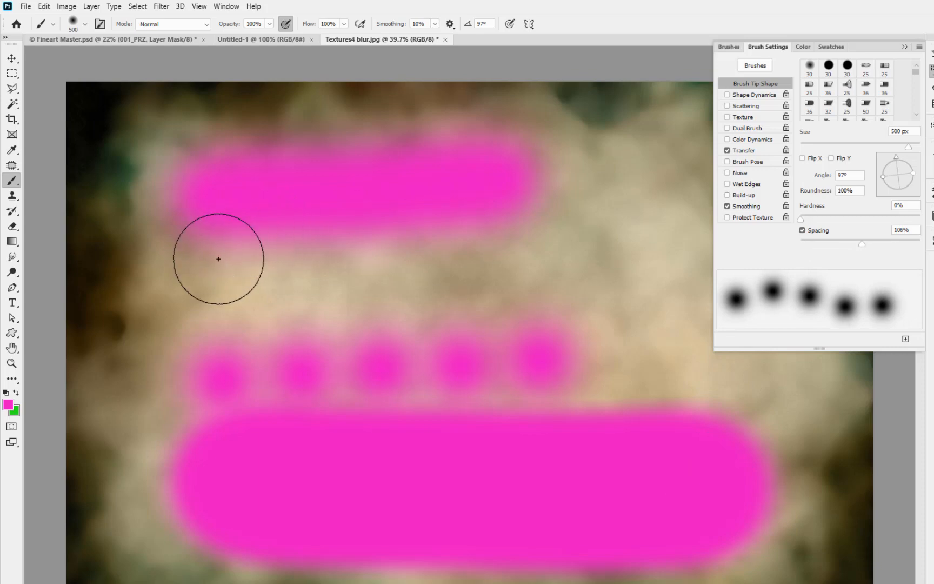
drag(188, 304, 635, 295)
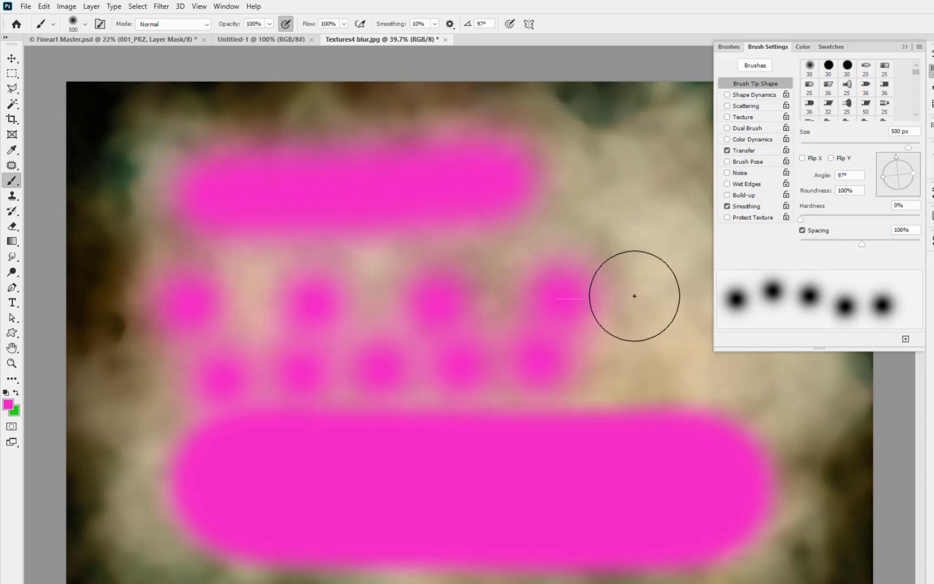
key(F12)
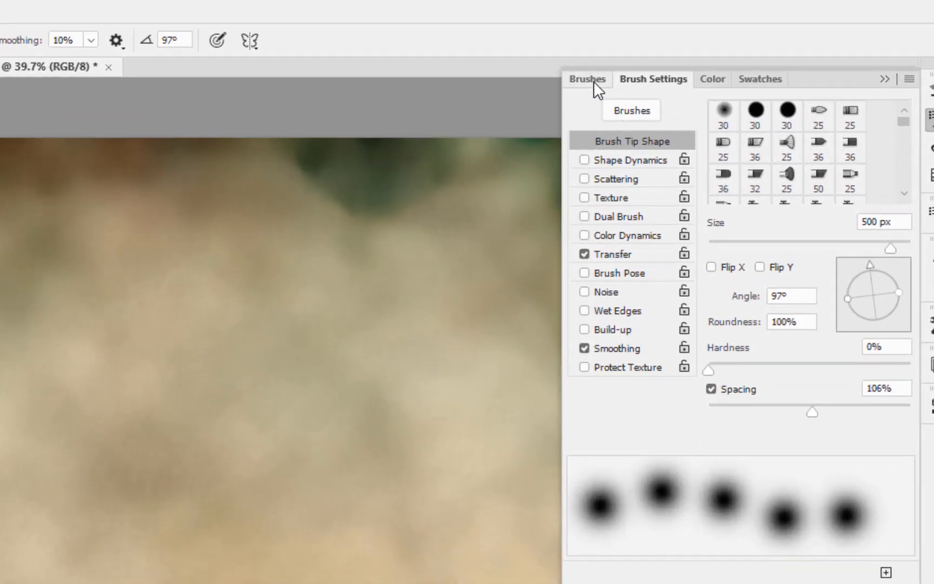
- Choose the Scattered Maple Leaves brush preset and stamp a small test dab on the image
click(593, 80)
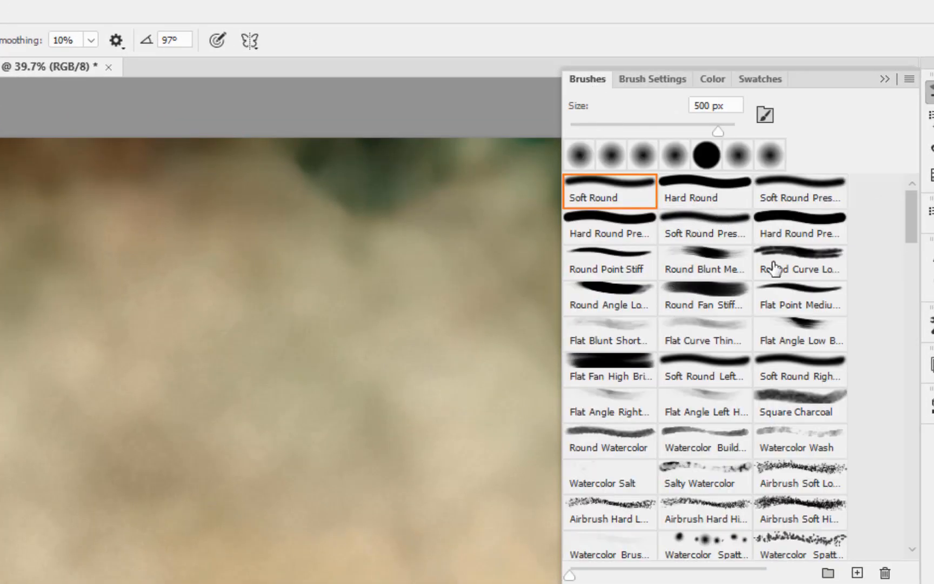
drag(913, 216, 901, 276)
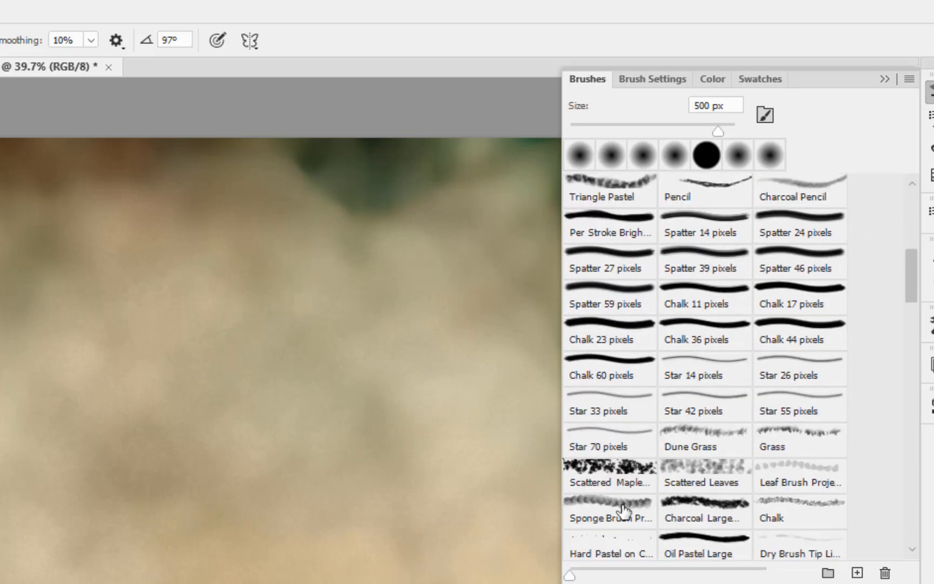
click(622, 483)
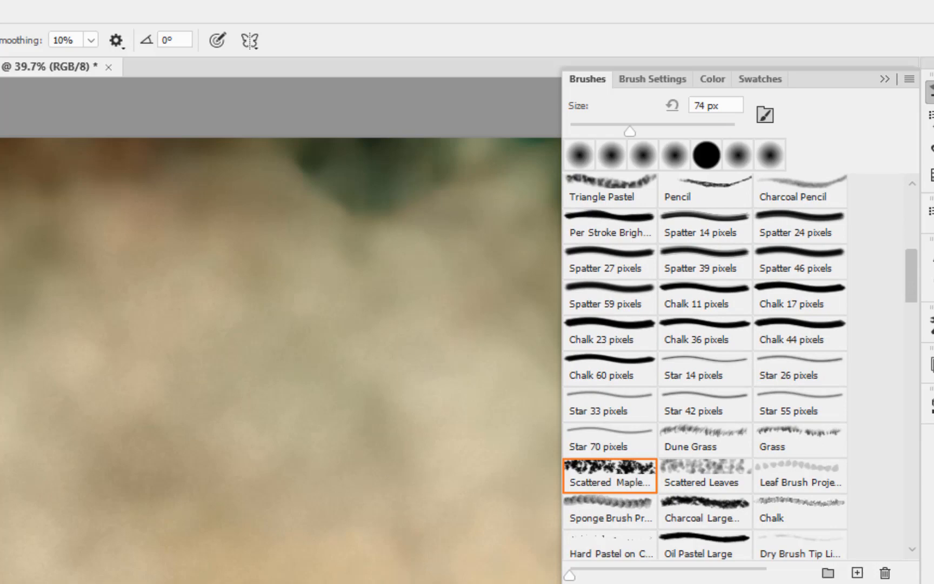
click(98, 325)
- Enlarge the maple leaf brush to 700 px and scatter pink and purple leaves across the image
key(])
key(])
key(])
key(])
key(])
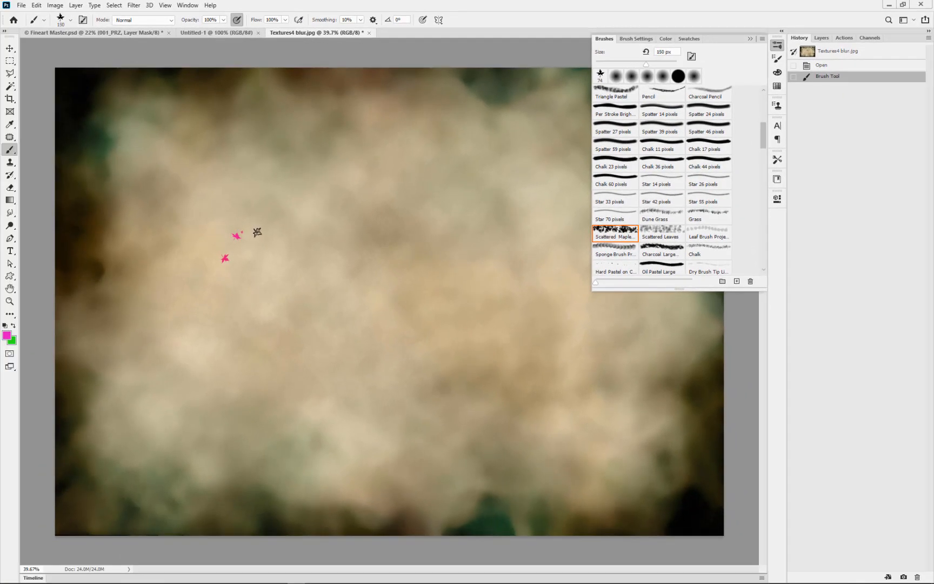
key(])
key(])
key(])
key(])
key(])
key(])
key(])
key(])
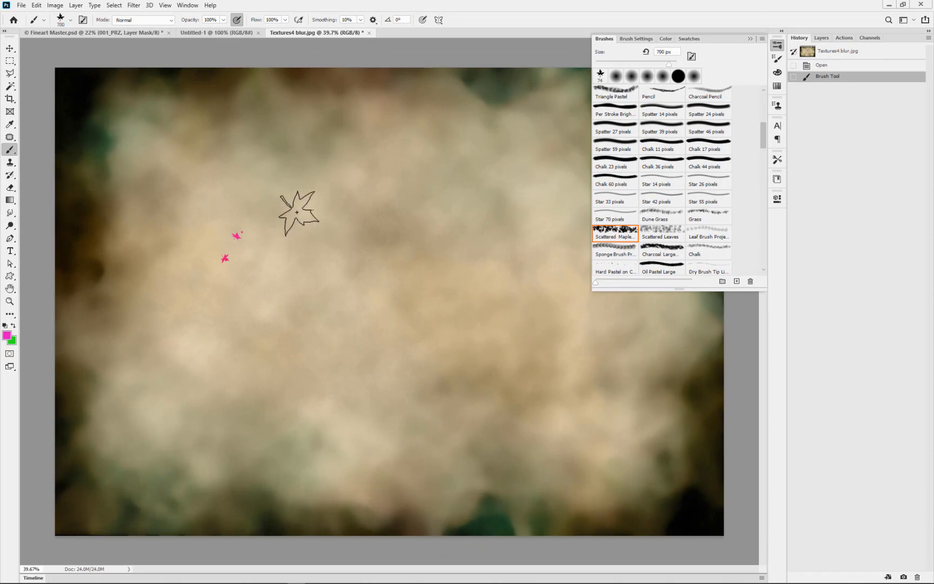
mouse_move(298, 192)
mouse_down()
mouse_move(355, 208)
mouse_move(390, 282)
mouse_move(338, 338)
mouse_up()
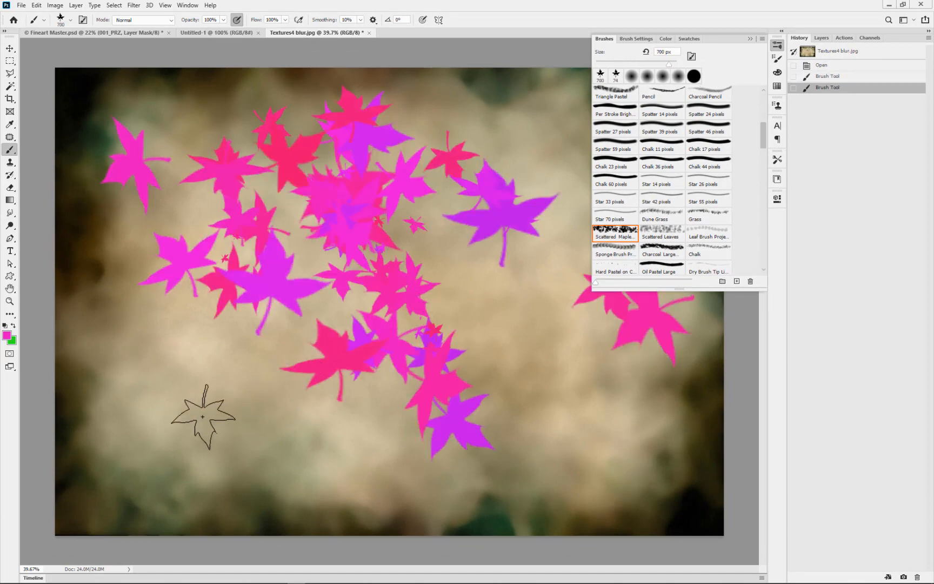
click(203, 417)
click(559, 427)
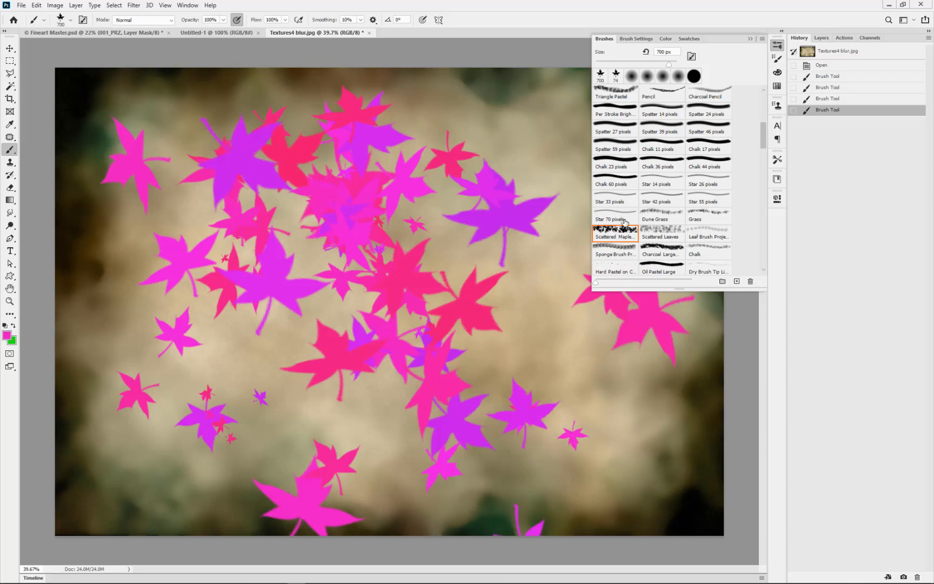
- Examine the maple leaf brush's Shape Dynamics, Scattering, Color Dynamics and Transfer settings
click(636, 39)
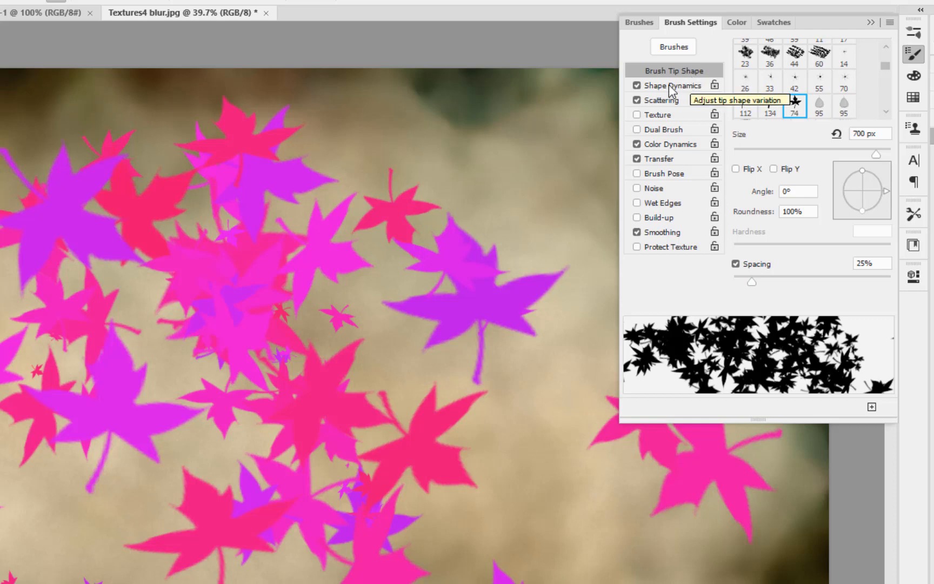
click(665, 86)
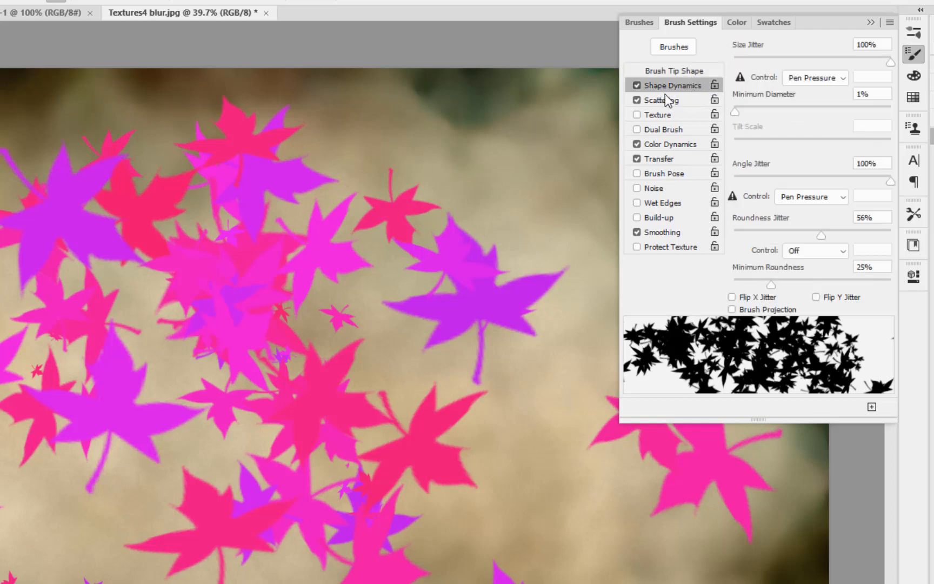
click(665, 99)
click(672, 145)
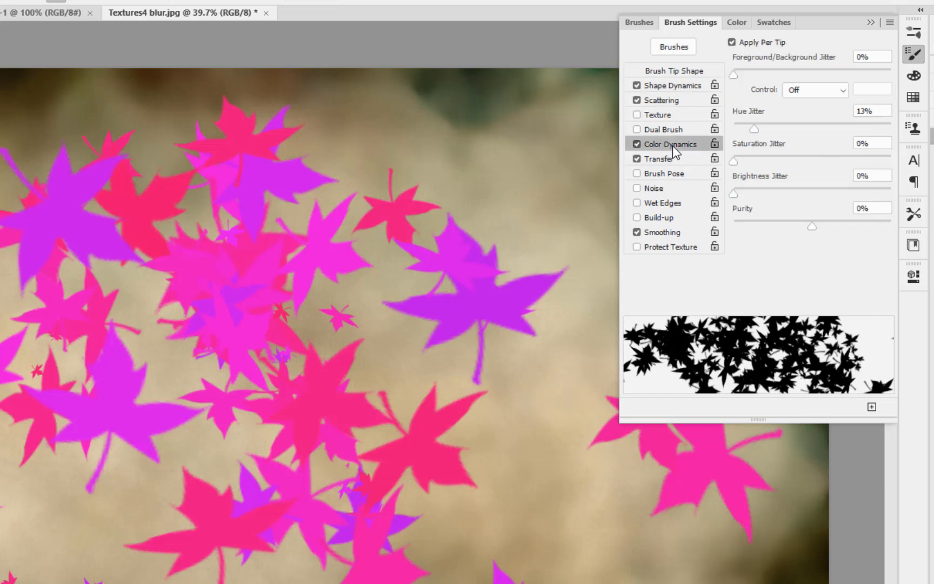
click(672, 160)
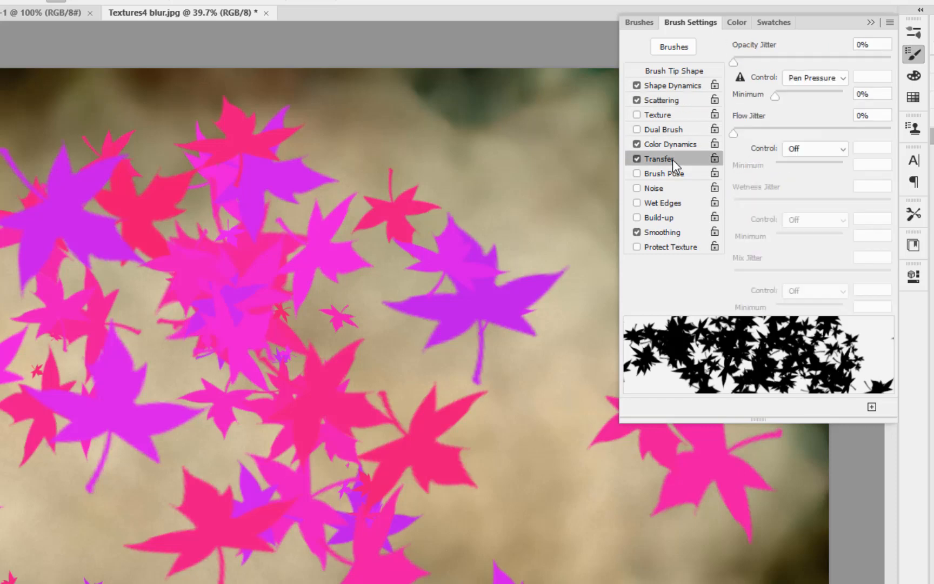
- Turn off Smoothing for the maple leaf brush and undo all the painted leaves
click(666, 234)
key(ctrl+z)
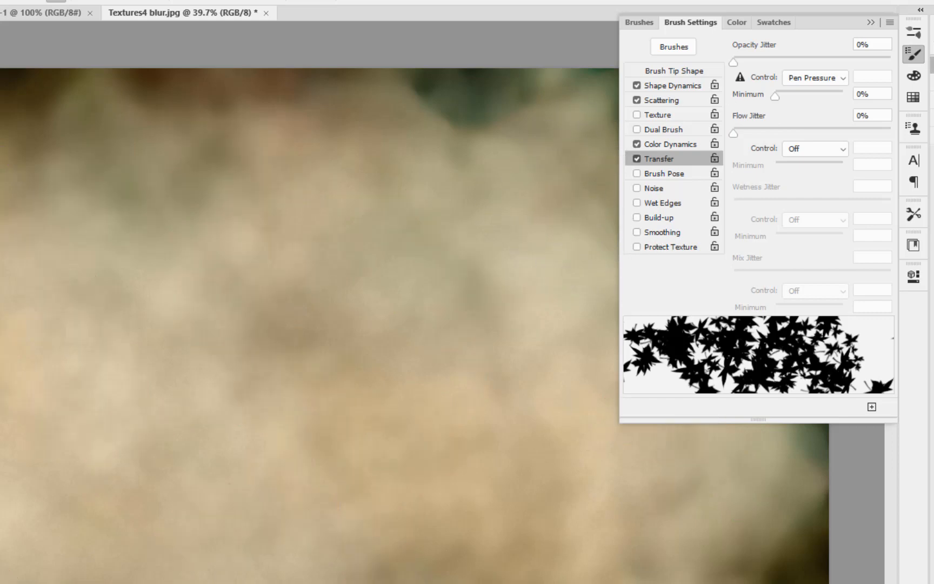
- Choose the Lip Brush preset from the "heart and lips 2 2" brush group
click(643, 23)
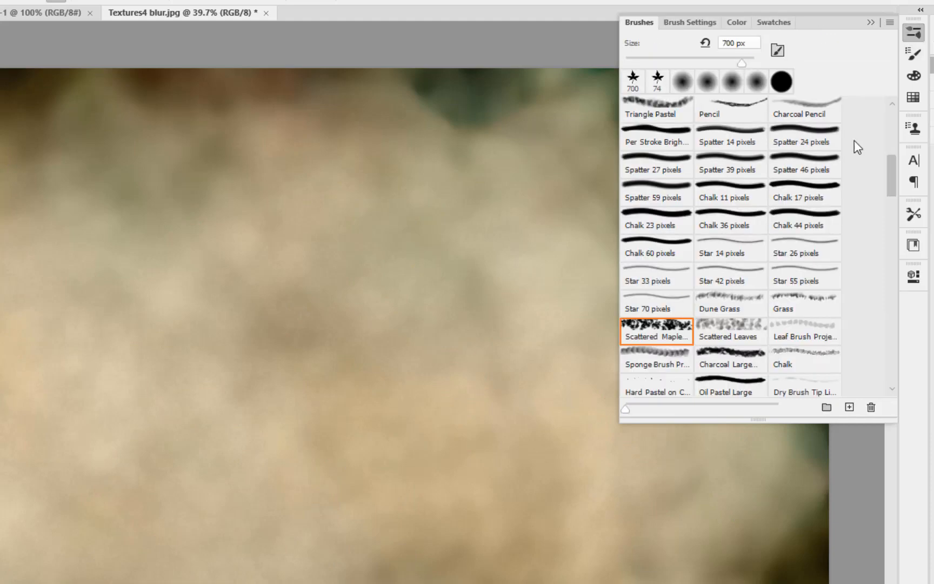
drag(891, 168, 896, 388)
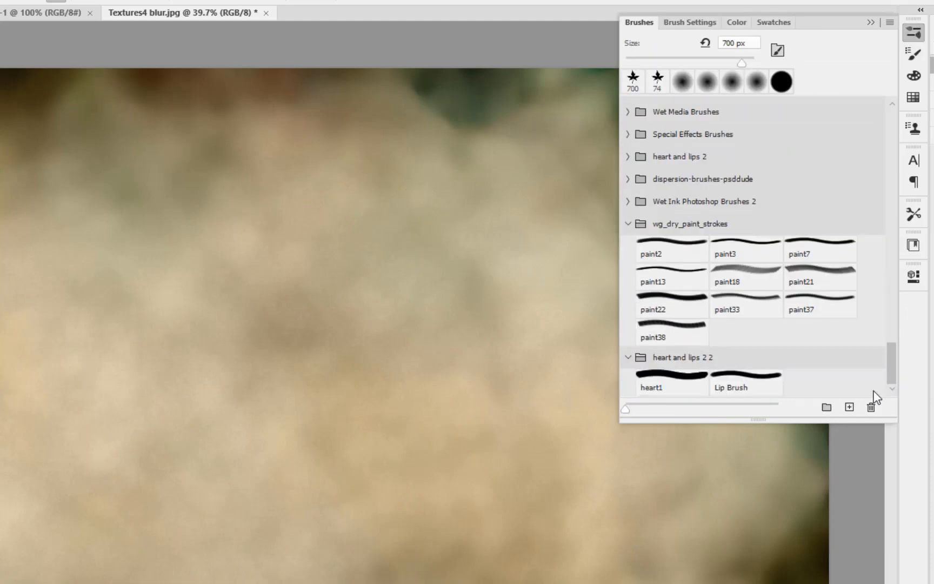
click(778, 391)
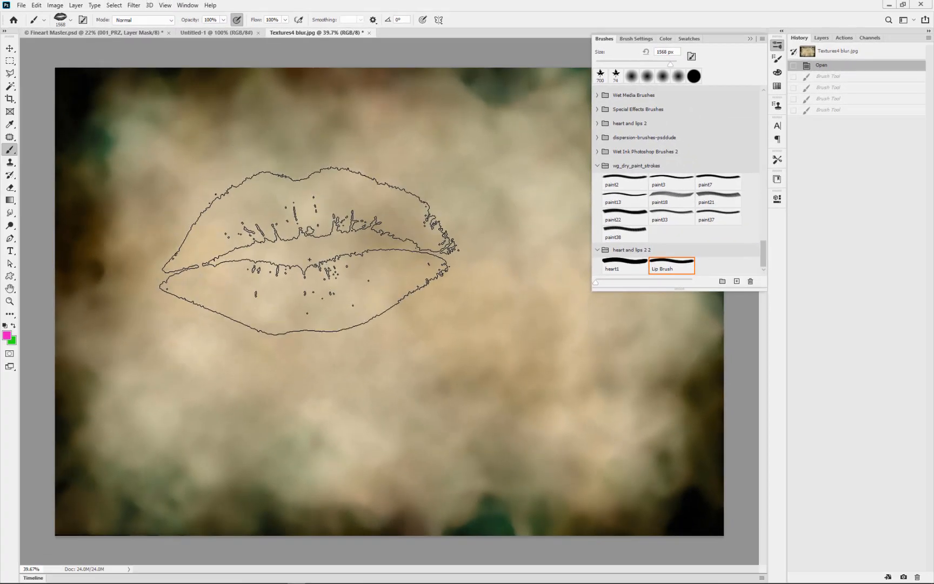
- Reduce the lip brush to 1000 px and stamp one magenta lip print in the upper part of the image
key(bracketleft)
key(bracketleft)
key(bracketleft)
key(bracketleft)
key(bracketleft)
key(bracketleft)
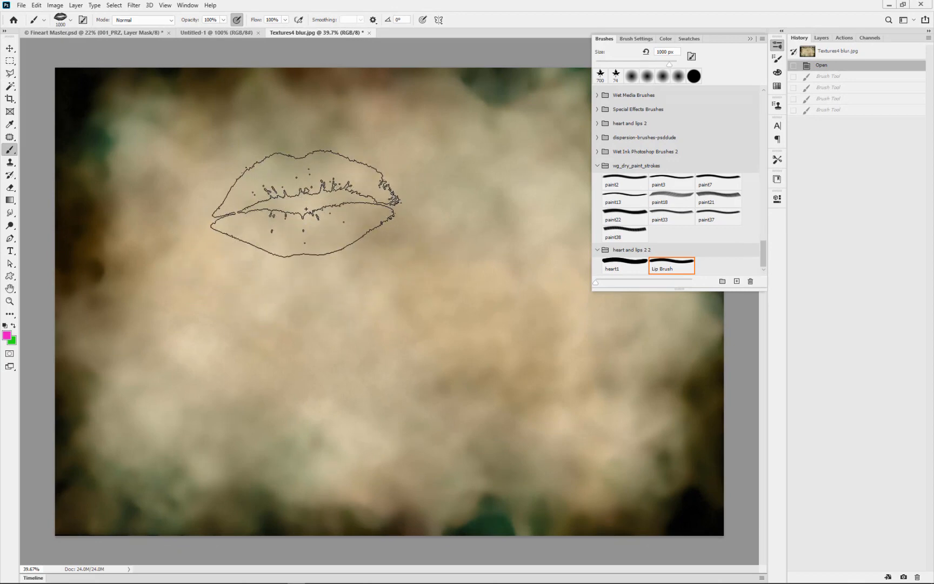
click(303, 204)
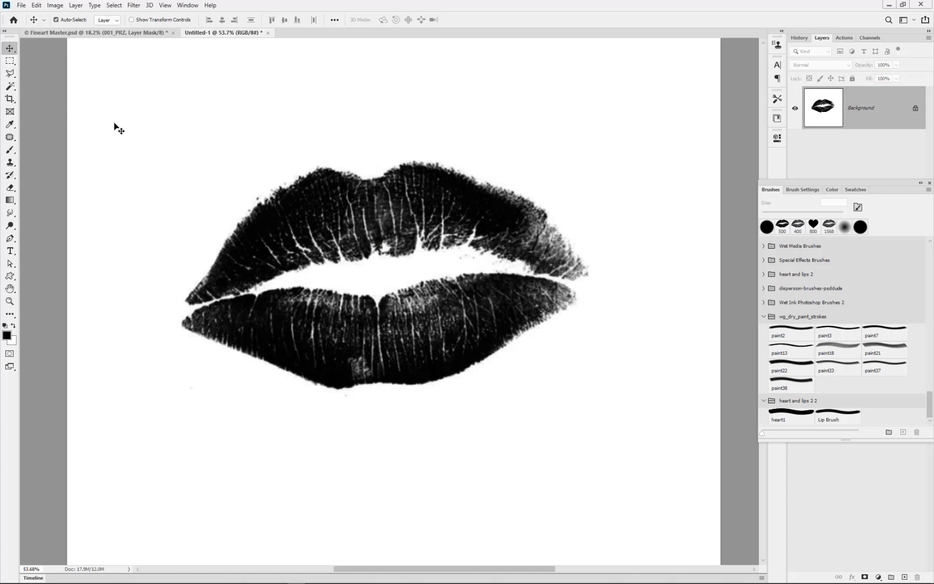
- Select the black lip print with a rectangular marquee and define it as a brush preset, entering a name for it
click(11, 61)
drag(161, 140, 616, 399)
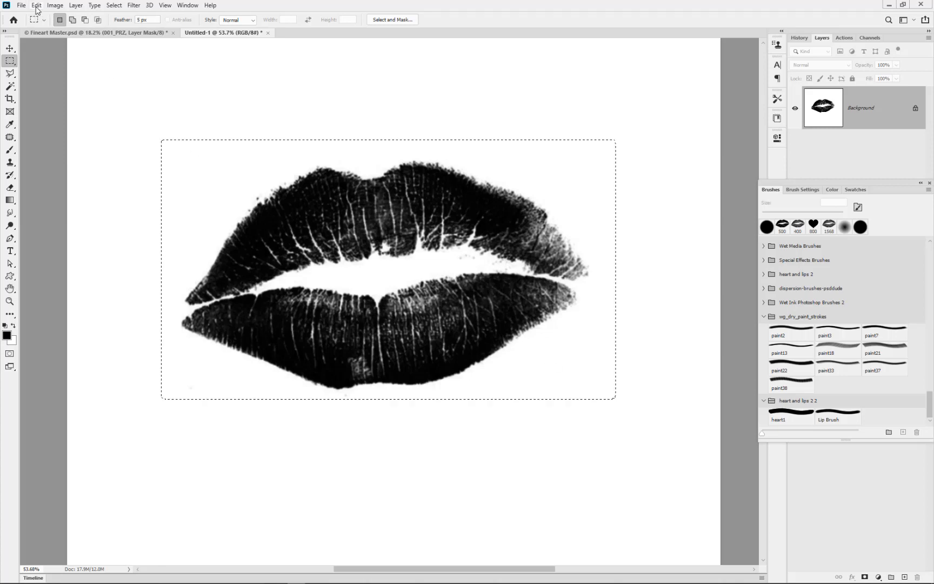
click(36, 5)
click(65, 260)
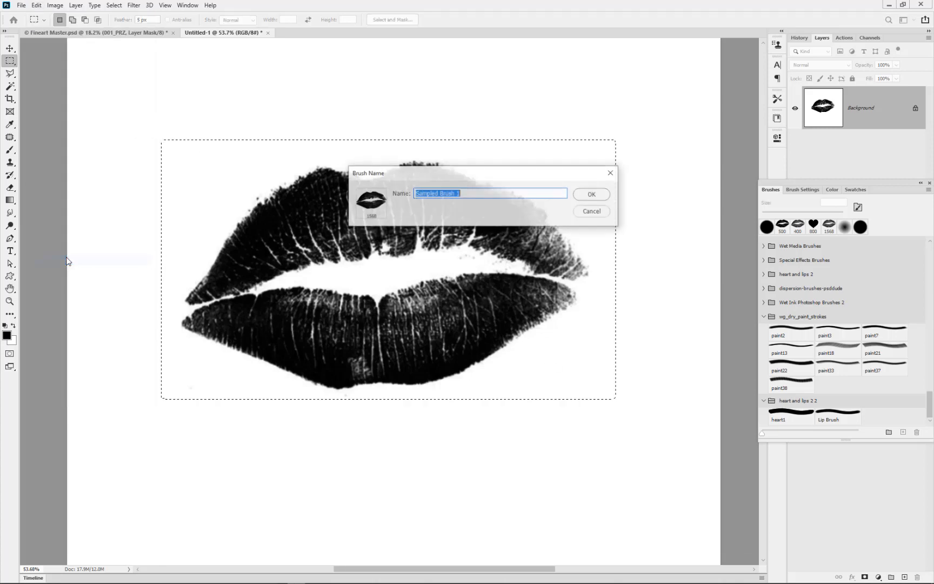
text(L)
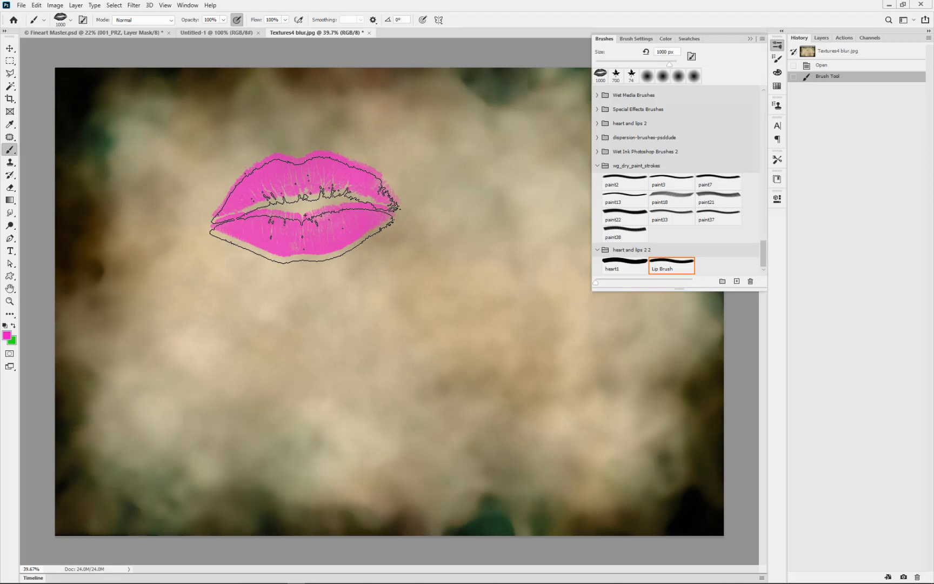
- Undo the large lip print and reduce the lip brush's tip size to 70 px
key(ctrl+z)
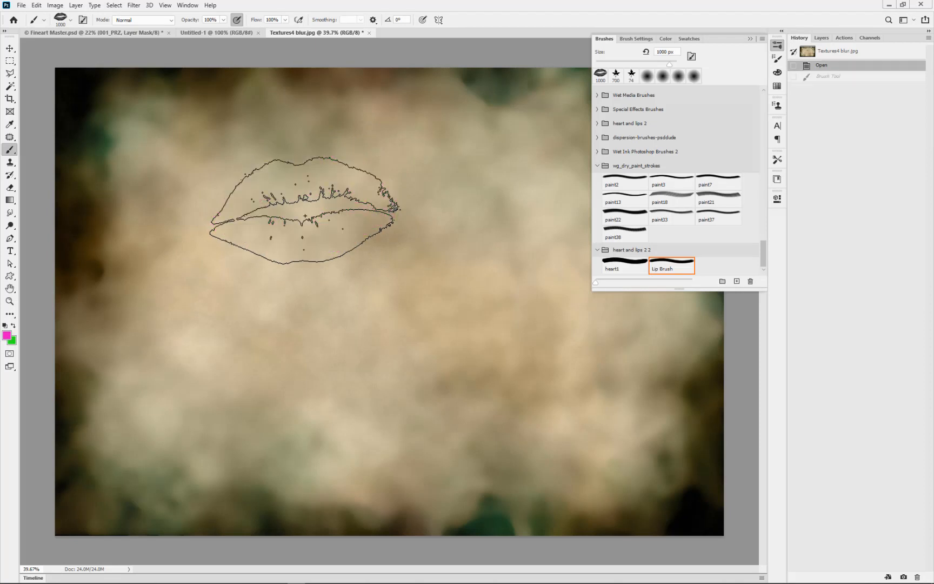
click(631, 39)
click(627, 69)
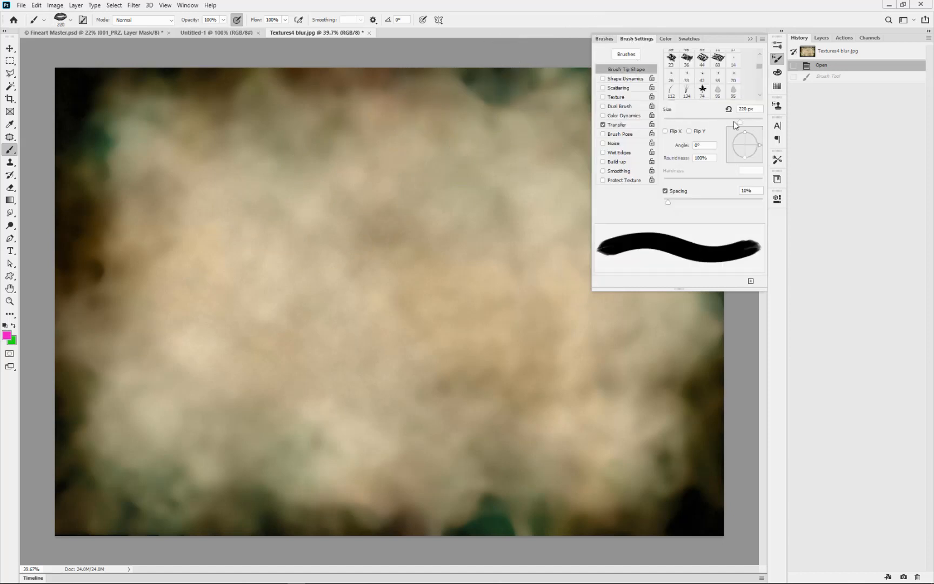
drag(737, 122, 699, 123)
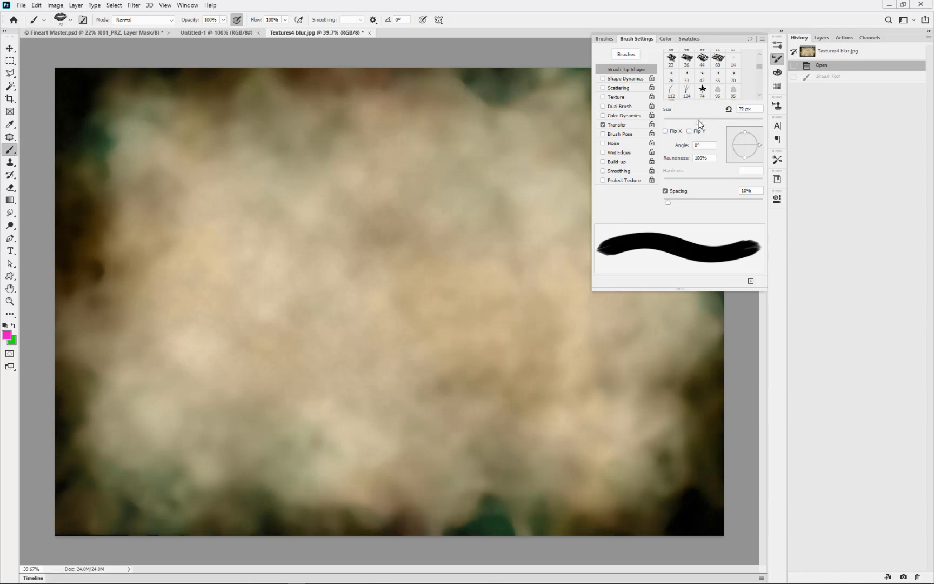
- Stamp five small magenta lip prints across the upper part of the image and undo them all
click(399, 132)
click(369, 182)
click(276, 191)
click(286, 148)
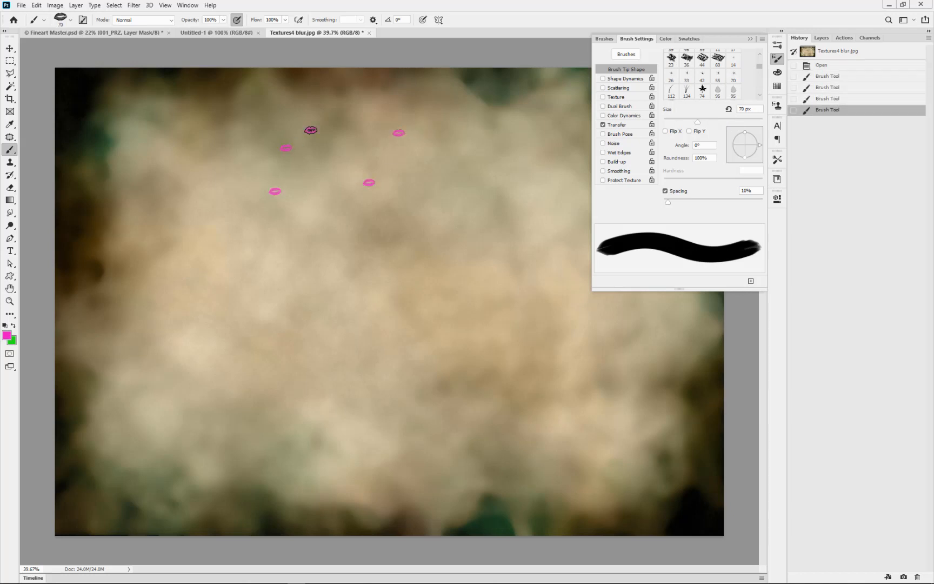
click(310, 130)
key(ctrl+z)
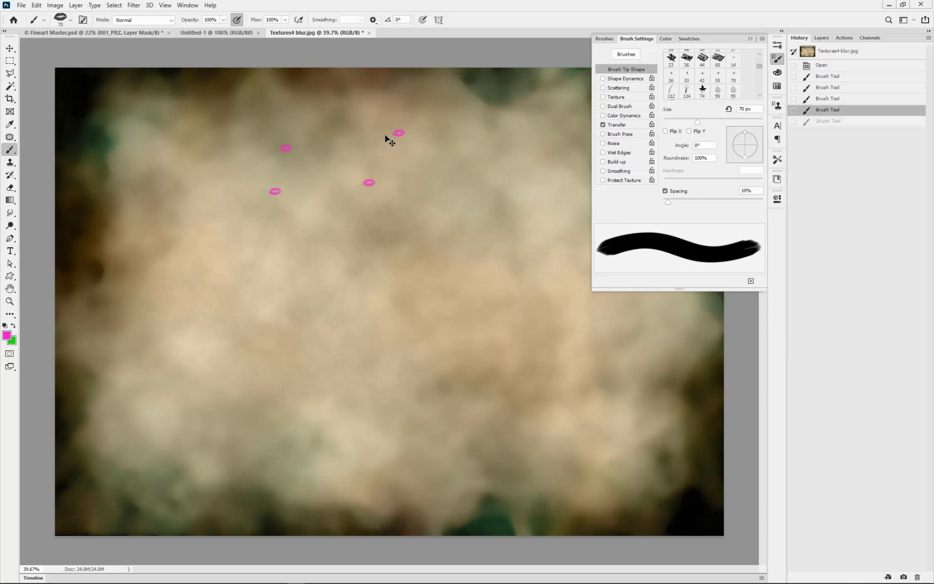
key(ctrl+z)
key(ctrl+z)
key(ctrl+z)
key(ctrl+z)
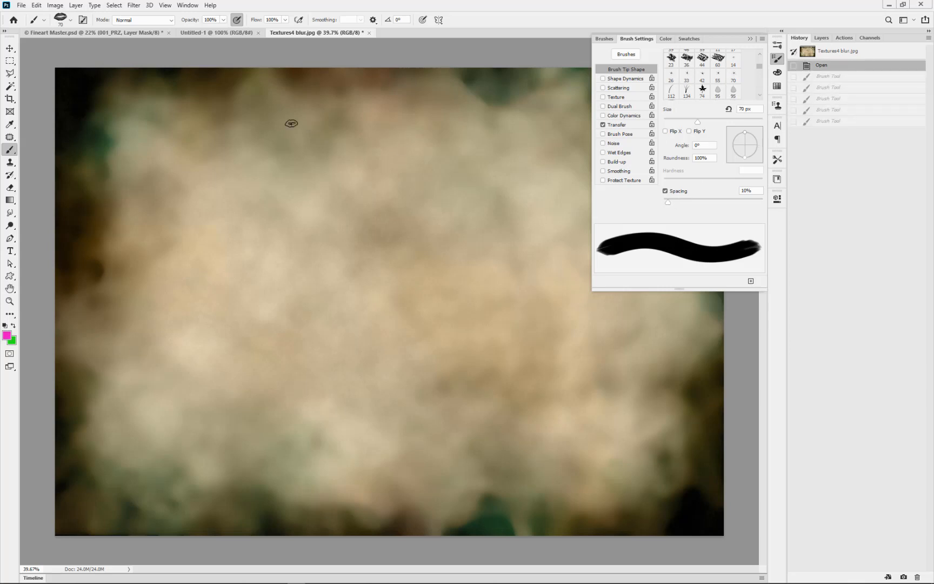
- Enlarge the lip brush to 250 px and stamp one lip print in the upper-left part of the image
key(bracketright)
key(bracketright)
key(bracketright)
key(bracketright)
key(bracketright)
key(bracketright)
key(bracketright)
key(bracketright)
click(279, 139)
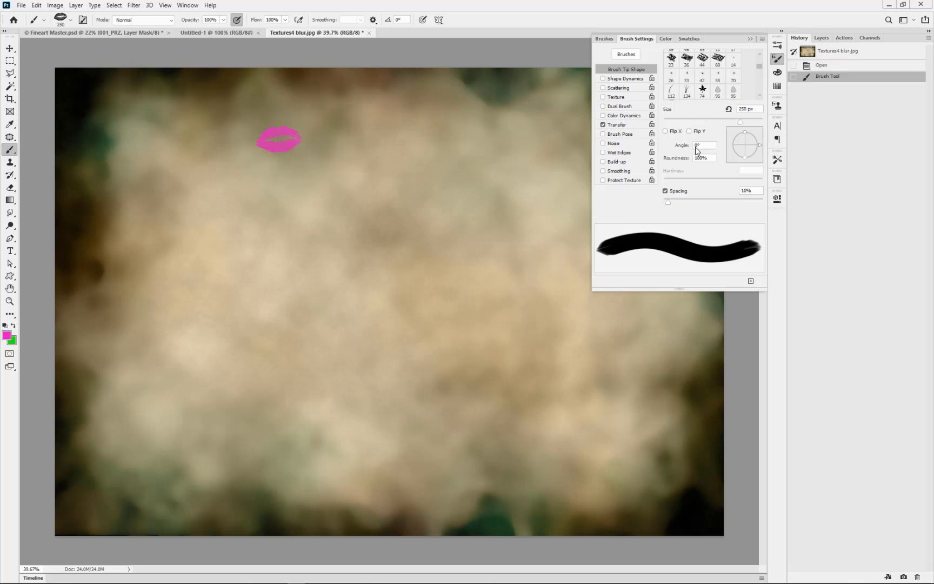
- Set the lip brush's spacing to 153% and paint three strokes of separated lip prints across the image
drag(670, 203, 726, 201)
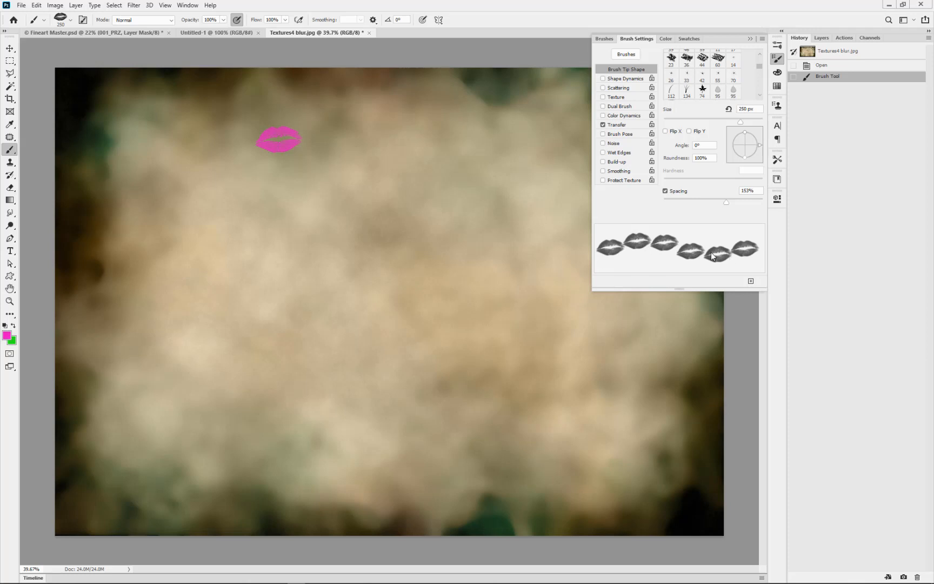
mouse_move(272, 236)
mouse_down()
mouse_move(422, 237)
mouse_move(476, 226)
mouse_move(531, 177)
mouse_up()
drag(423, 146, 497, 382)
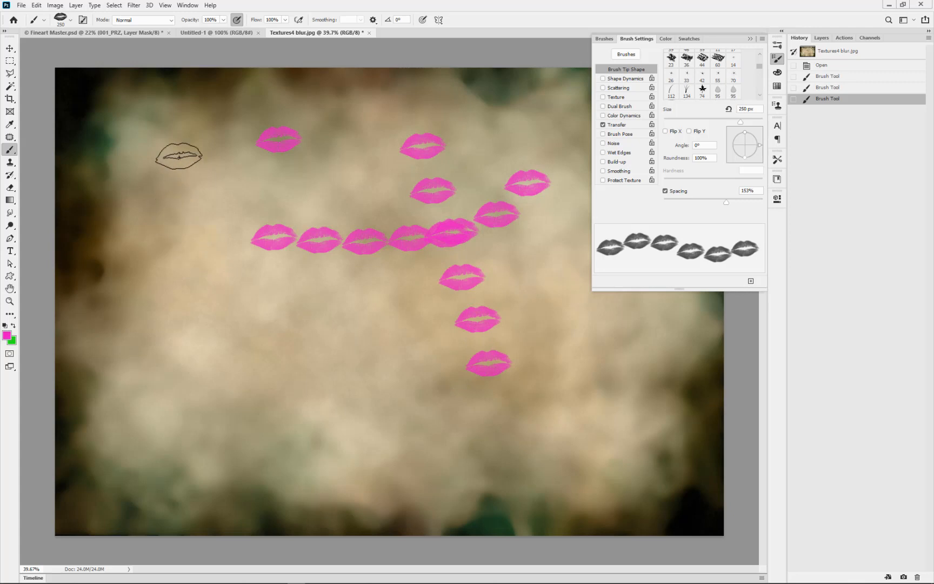
mouse_move(179, 156)
mouse_down()
mouse_move(250, 331)
mouse_move(339, 391)
mouse_up()
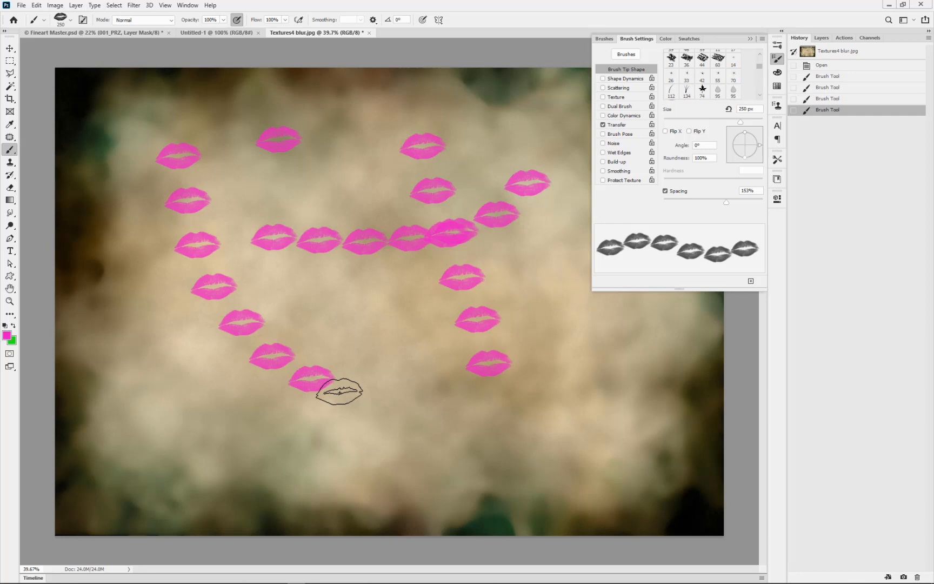
- Revert the image to its opened state and reduce the brush spacing to 1%
click(853, 66)
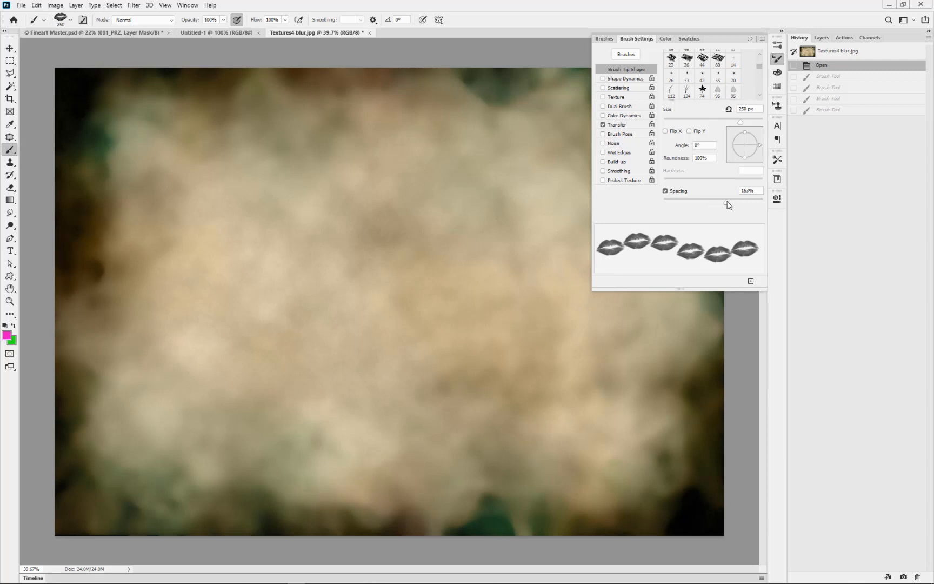
drag(727, 204, 653, 210)
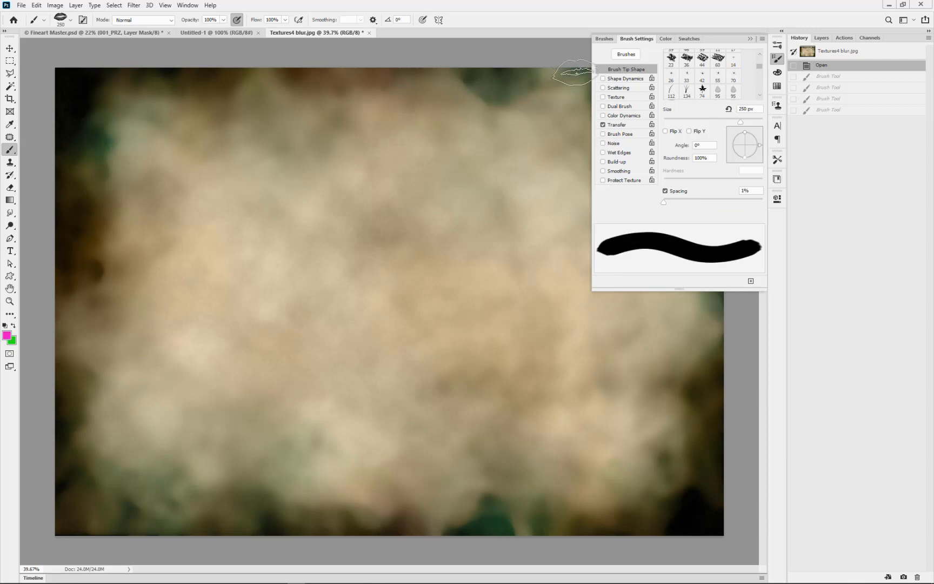
- Enable Shape Dynamics with a 43% size jitter and paint one long stroke and one short dab near the image's upper edge
click(622, 78)
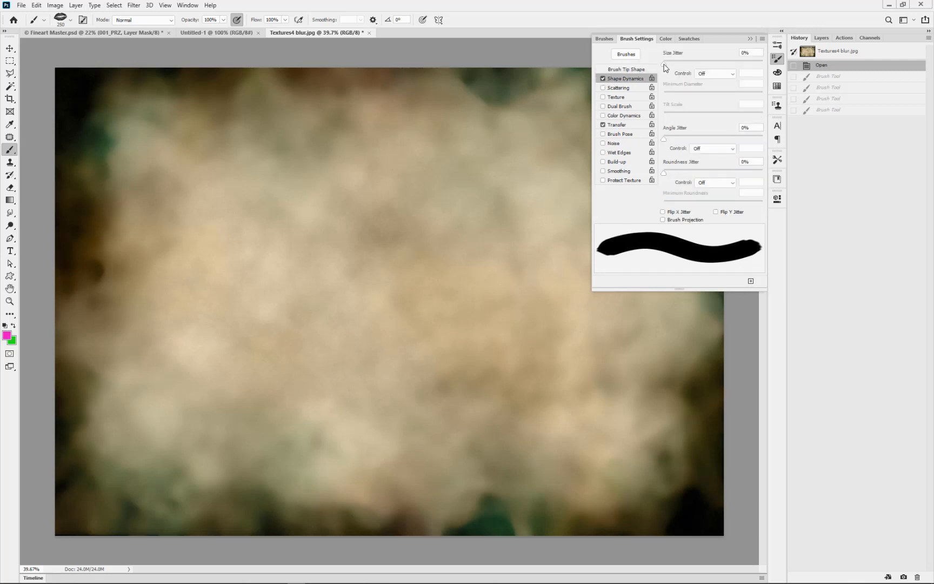
drag(664, 63, 706, 63)
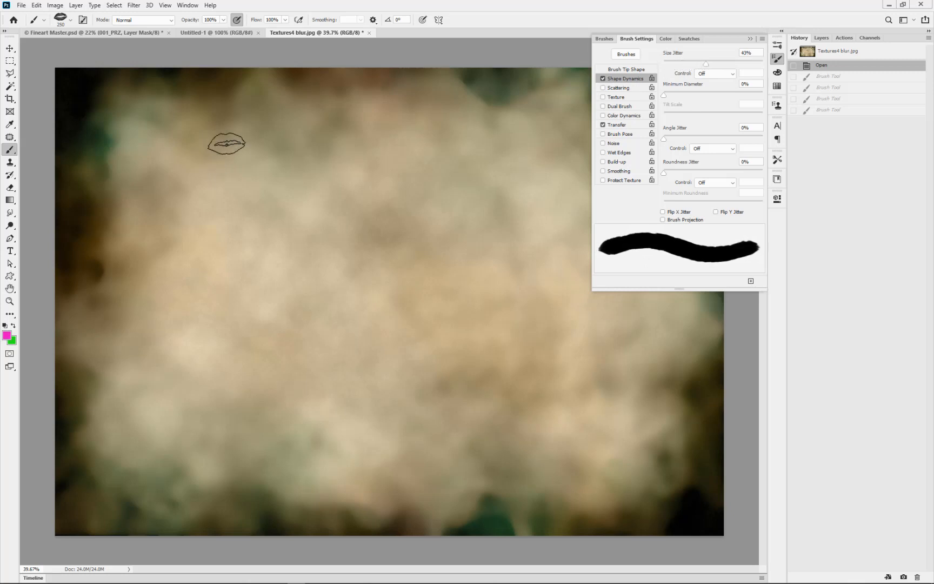
drag(226, 143, 367, 190)
click(426, 156)
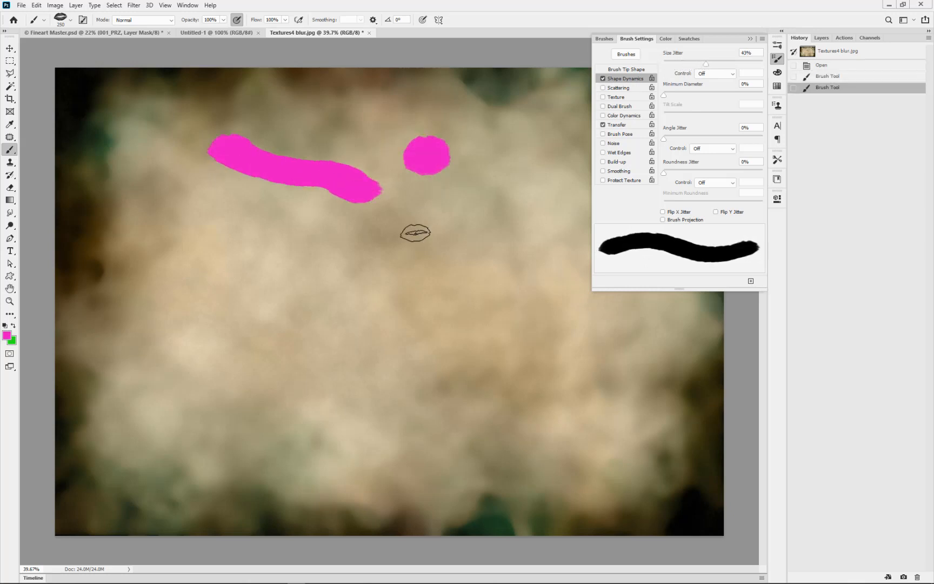
- Stamp a series of individual lip prints in two curved rows through the middle of the image to test the size jitter
click(417, 231)
click(398, 243)
click(323, 272)
click(282, 286)
click(237, 266)
click(218, 216)
click(348, 254)
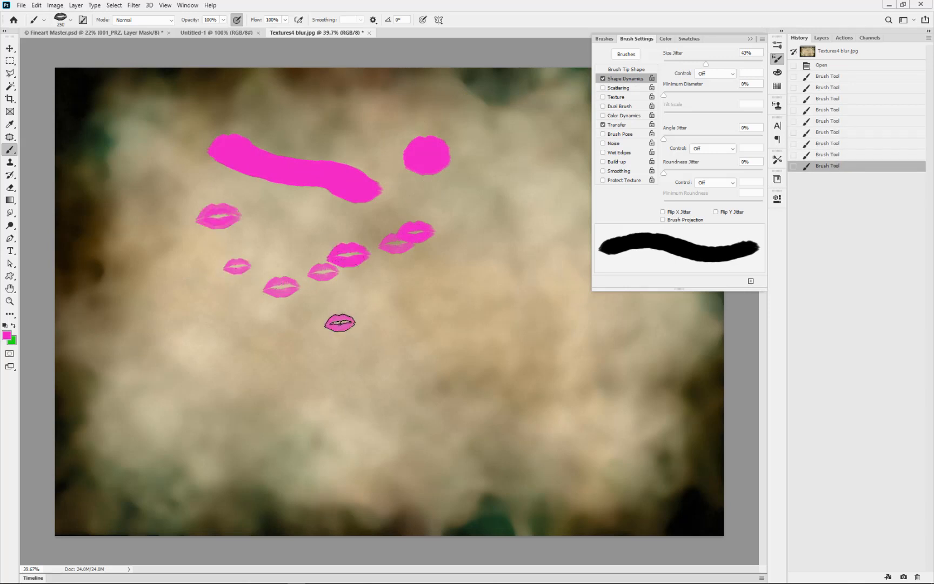
click(339, 322)
click(353, 339)
click(380, 318)
click(401, 306)
click(433, 286)
click(454, 264)
click(470, 237)
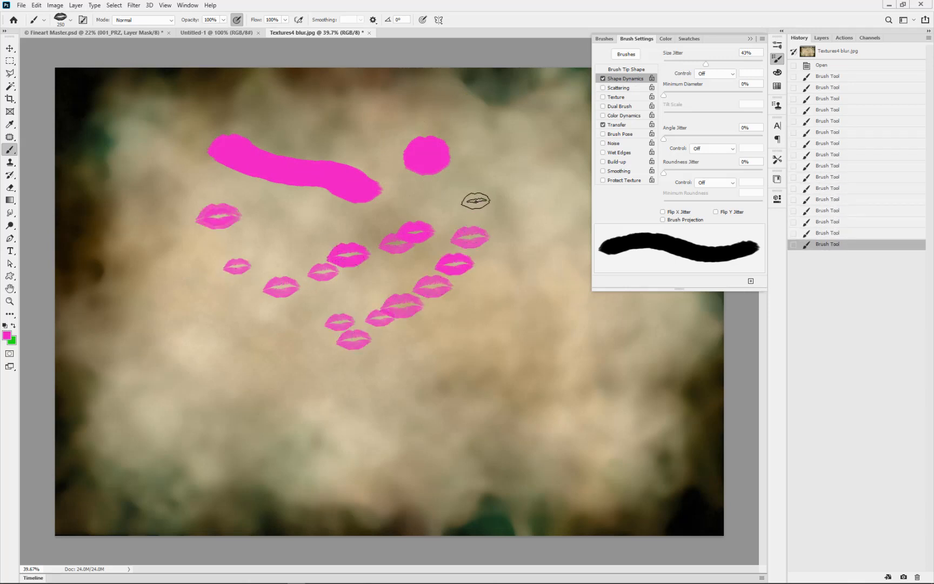
click(475, 200)
- Enlarge the lip brush to 800 px and stamp large overlapping lip prints around the right, left and lower parts of the image
key(bracketright)
key(bracketright)
key(bracketright)
key(bracketright)
key(bracketright)
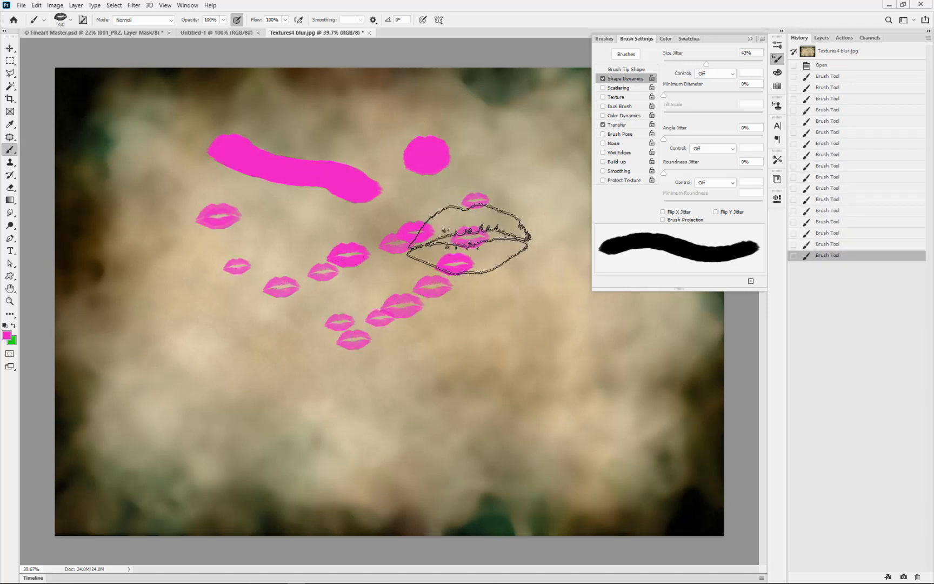
key(bracketright)
click(536, 400)
click(521, 338)
click(507, 284)
click(510, 230)
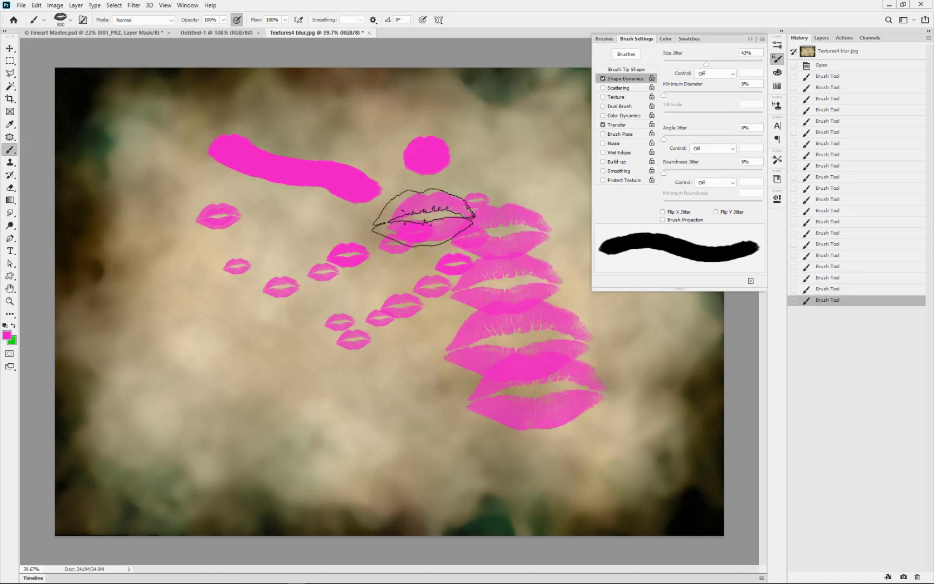
click(261, 232)
click(194, 302)
click(189, 332)
click(165, 361)
click(162, 386)
click(184, 424)
click(263, 433)
click(319, 445)
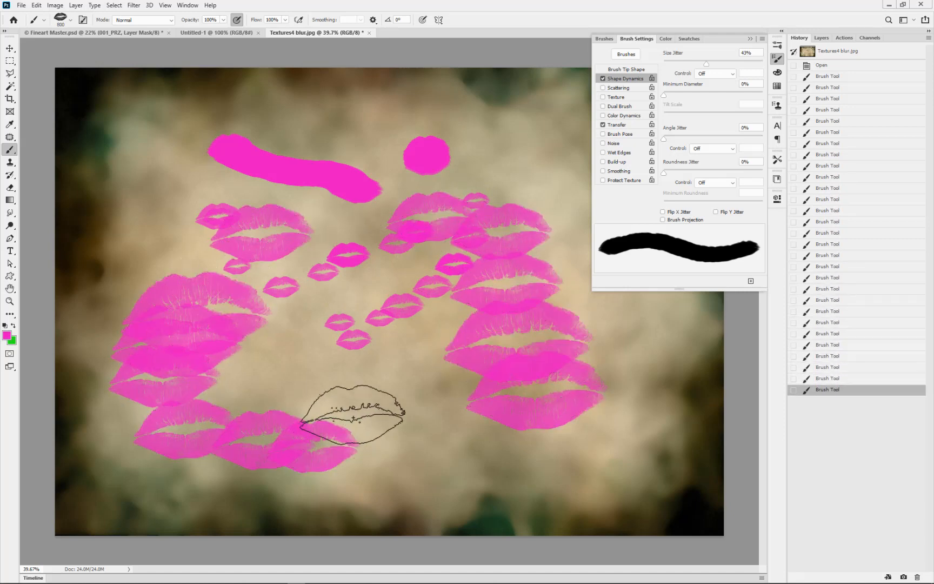
click(377, 401)
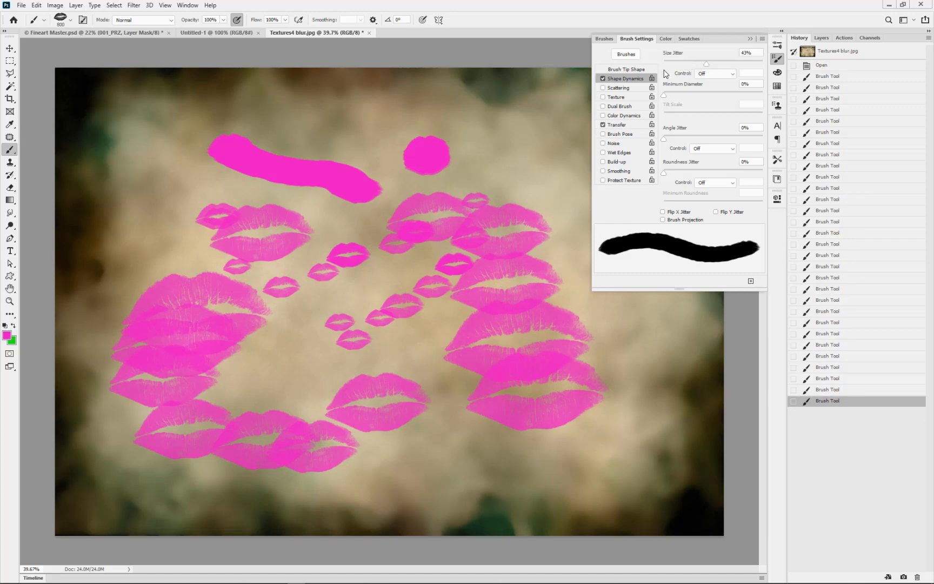
- Revert the image to its opened state and reset the brush's size jitter to 0%
click(838, 66)
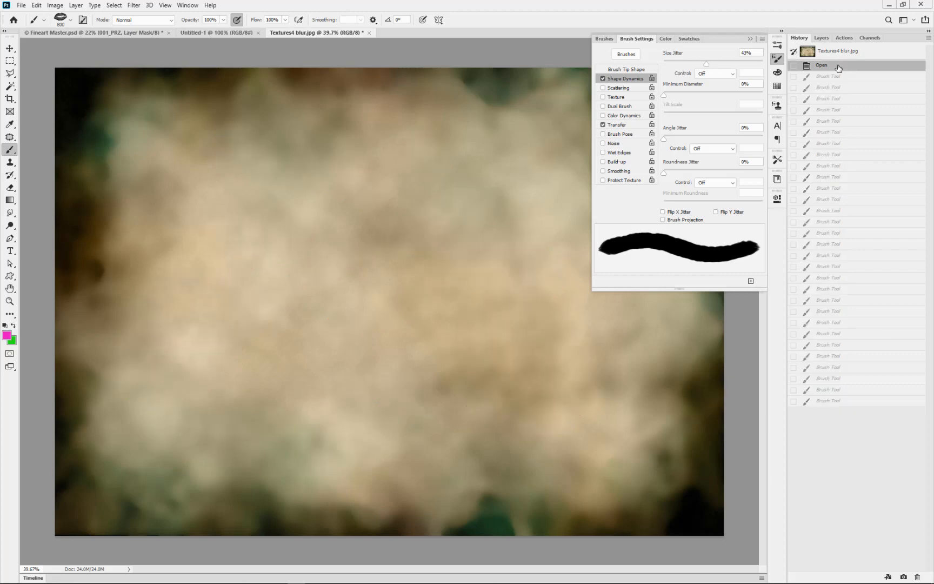
drag(705, 64, 628, 66)
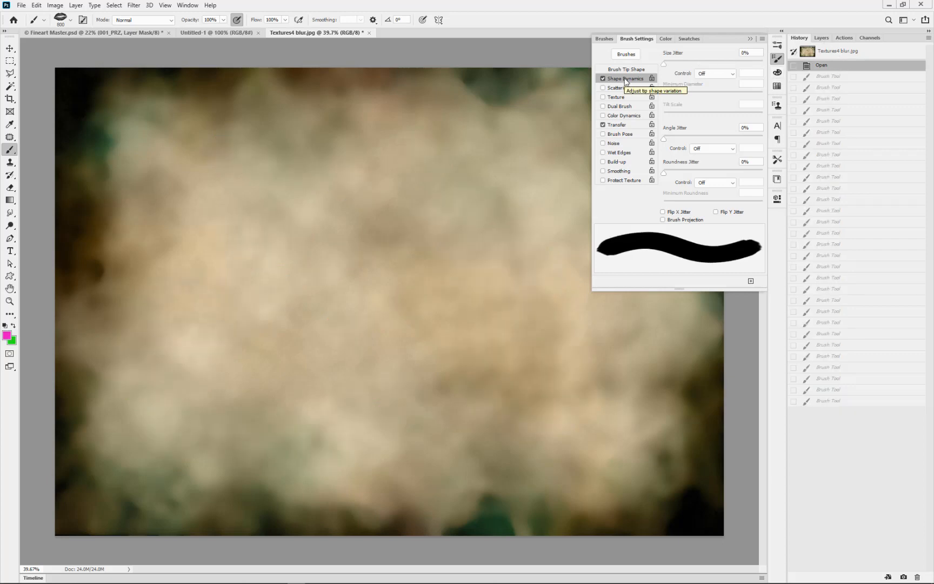
- Set the brush spacing to 101% and paint a horizontal row of equally sized lip prints along the image's upper edge
click(626, 70)
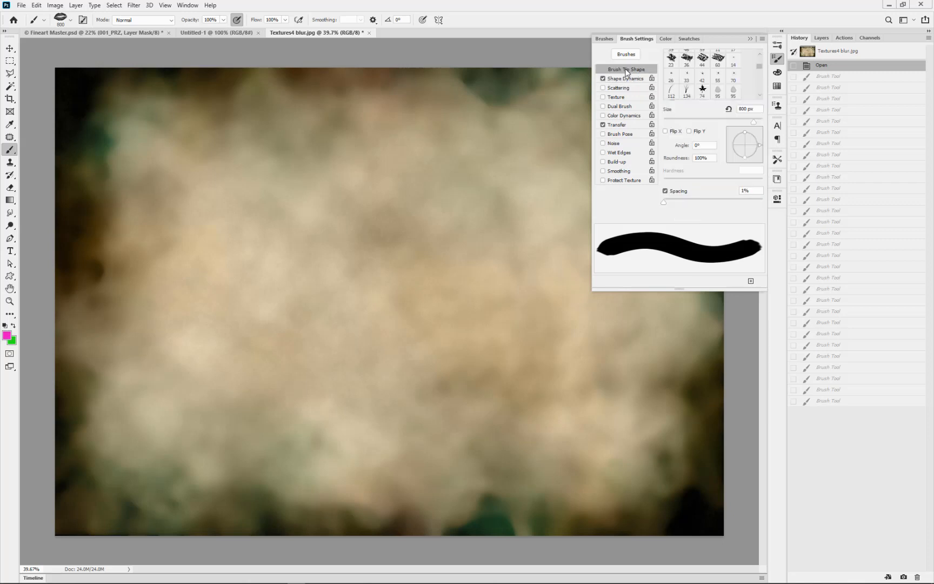
drag(667, 202, 714, 194)
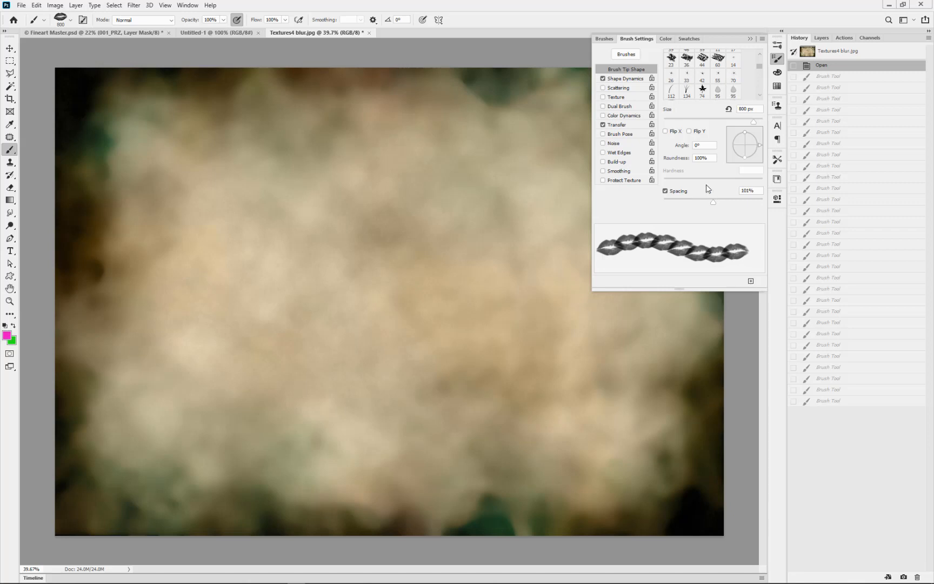
click(627, 79)
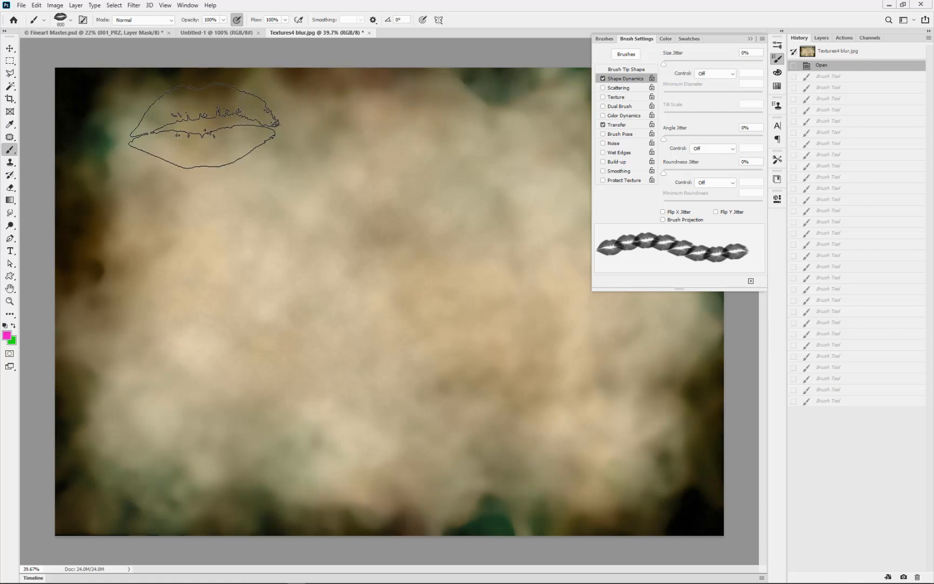
drag(204, 131, 516, 141)
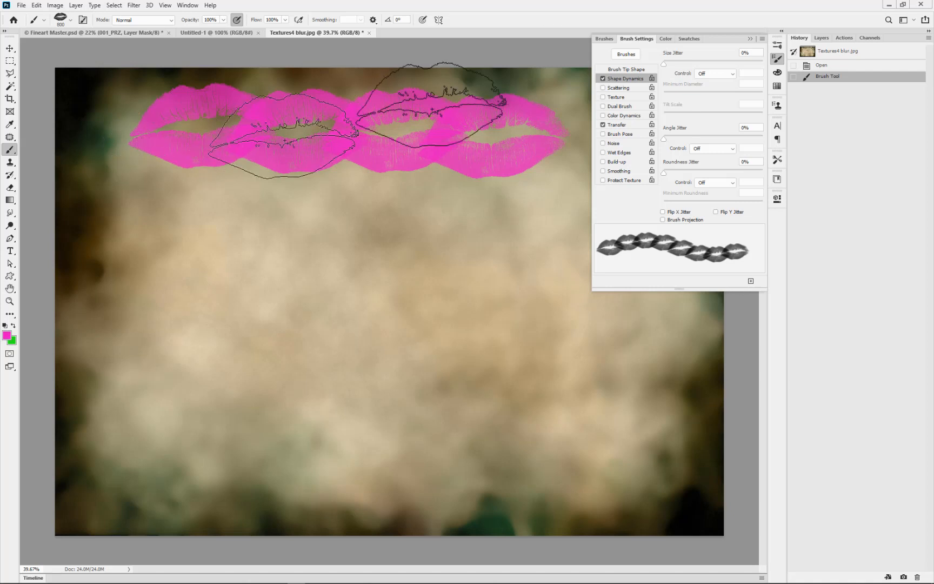
- Set the size jitter to 75% and paint a row and a short stroke of varied lip prints below the first row
drag(664, 63, 737, 63)
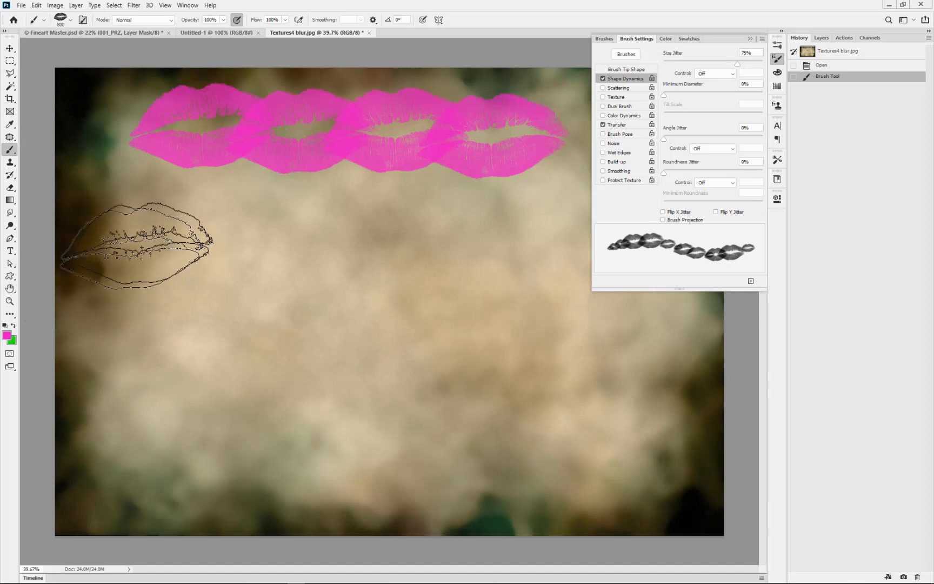
drag(172, 237, 565, 270)
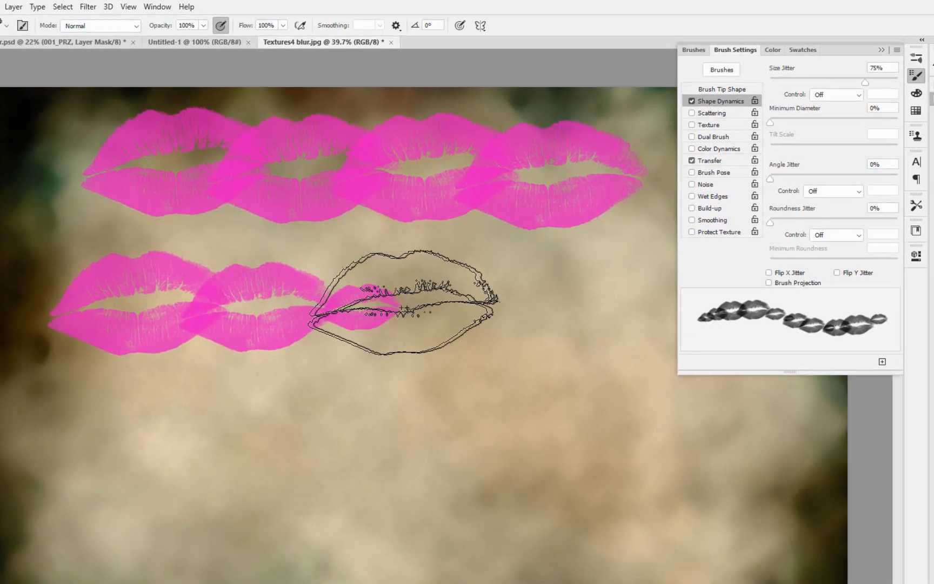
mouse_move(610, 314)
mouse_down()
mouse_move(646, 362)
mouse_move(667, 417)
mouse_move(530, 420)
mouse_up()
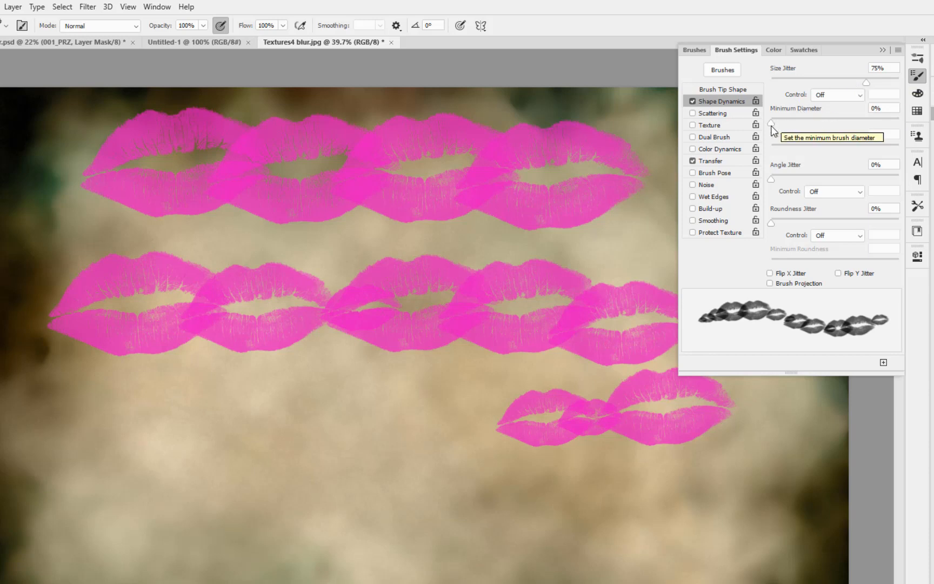
- Set minimum diameter to 27%, angle jitter to 26%, roundness jitter to 22% and minimum roundness to 25%, painting test lips in the lower image
drag(771, 123, 806, 124)
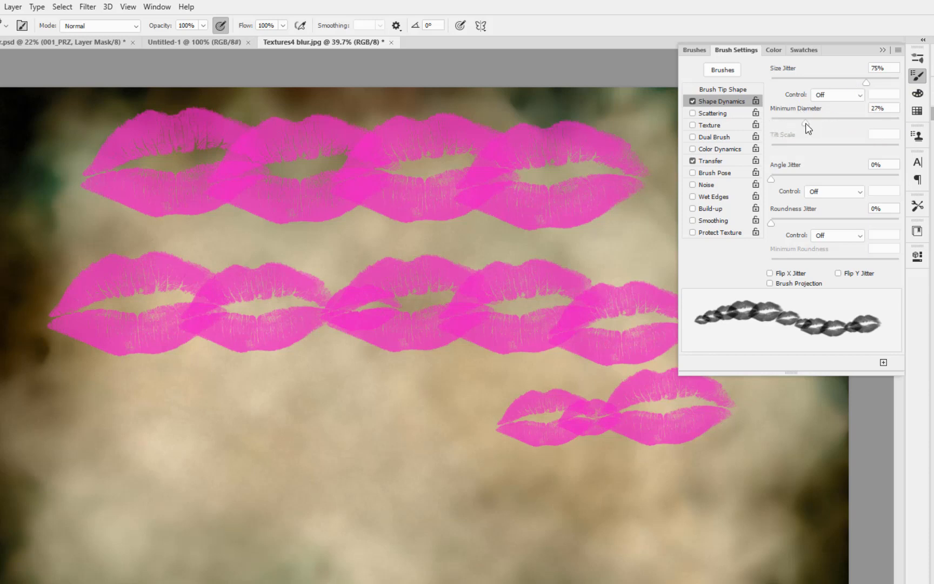
drag(772, 179, 805, 179)
mouse_move(194, 462)
mouse_down()
mouse_move(427, 449)
mouse_move(751, 578)
mouse_up()
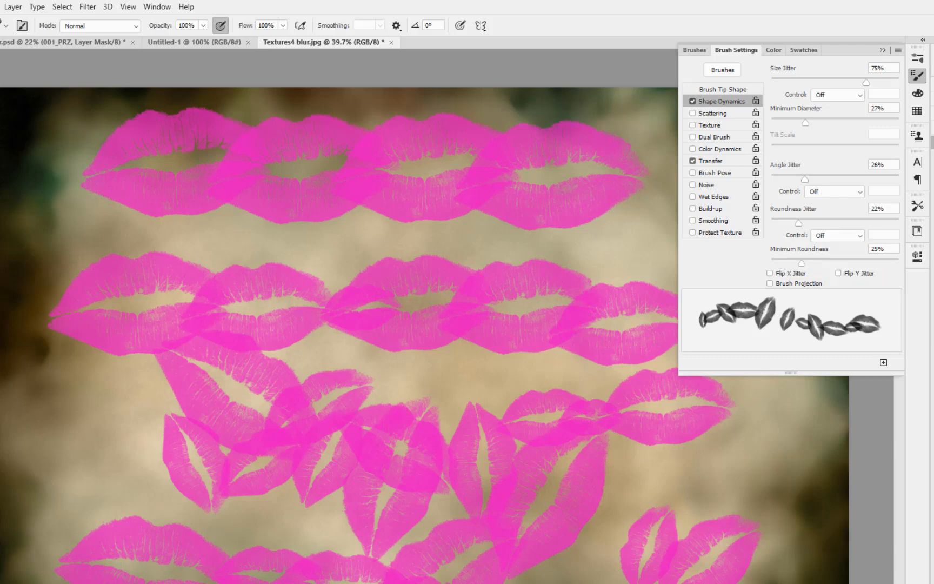
- Revert the image to its opened state, enable Scattering for the brush, and paint a row of lip prints across the top
click(932, 84)
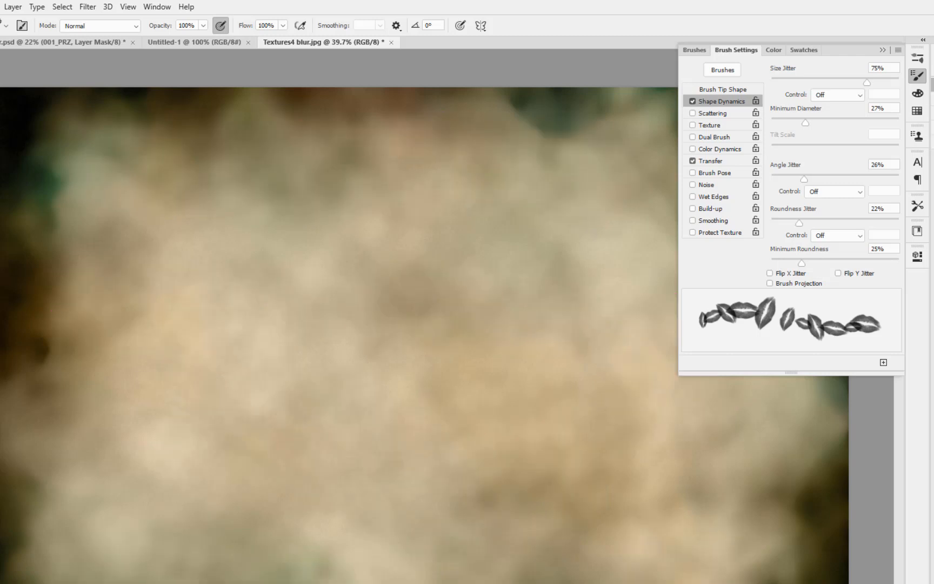
click(709, 114)
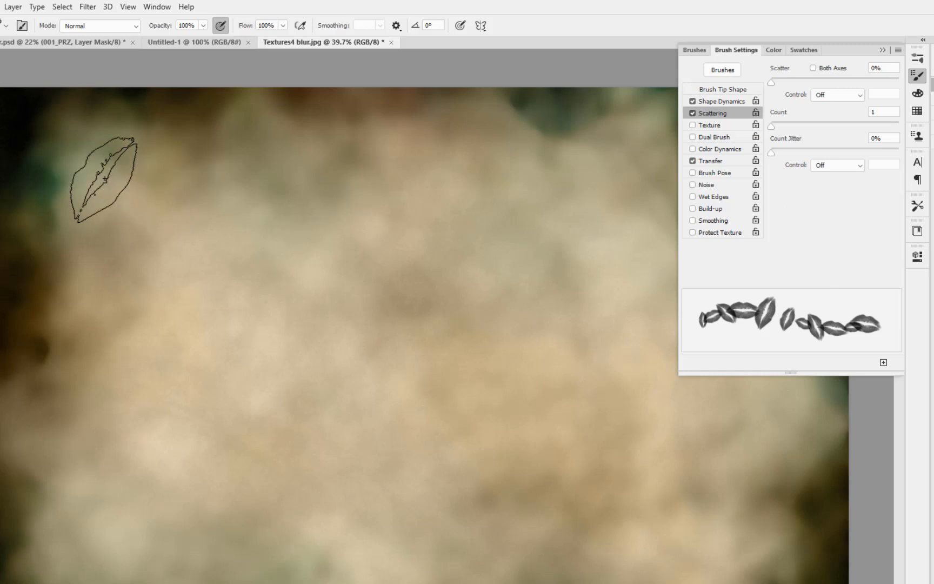
mouse_move(104, 179)
mouse_down()
mouse_move(328, 202)
mouse_move(605, 212)
mouse_up()
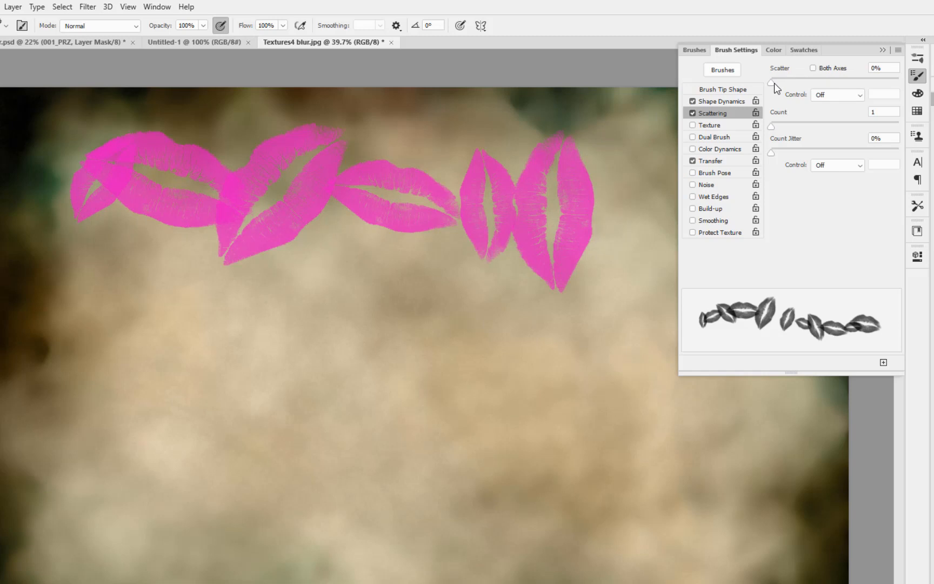
- Set scatter to 338% and count jitter to 38%, painting test lip prints diagonally across the image, and clear the painted prints
drag(774, 83, 816, 83)
mouse_move(144, 344)
mouse_down()
mouse_move(546, 461)
mouse_move(733, 558)
mouse_up()
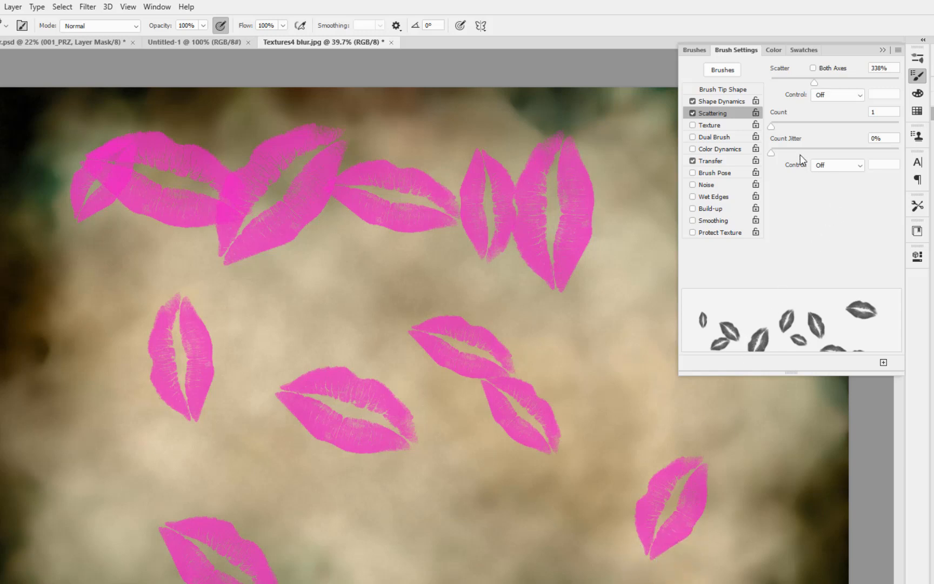
drag(771, 149, 820, 152)
mouse_move(354, 298)
mouse_down()
mouse_move(549, 333)
mouse_move(604, 463)
mouse_move(604, 511)
mouse_up()
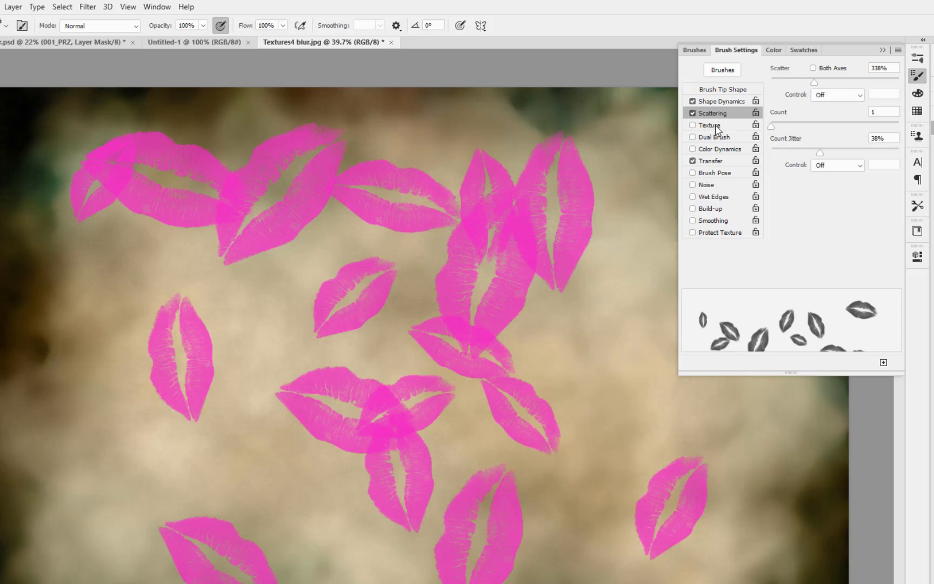
key(ctrl+z)
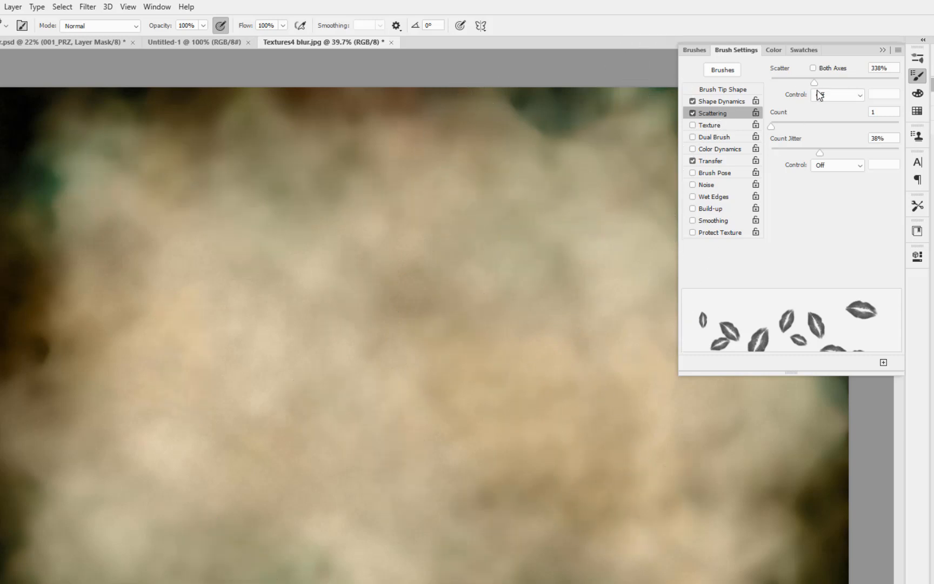
- Enable Texture for the lip brush, view the available texture patterns, and disable Texture again
click(734, 130)
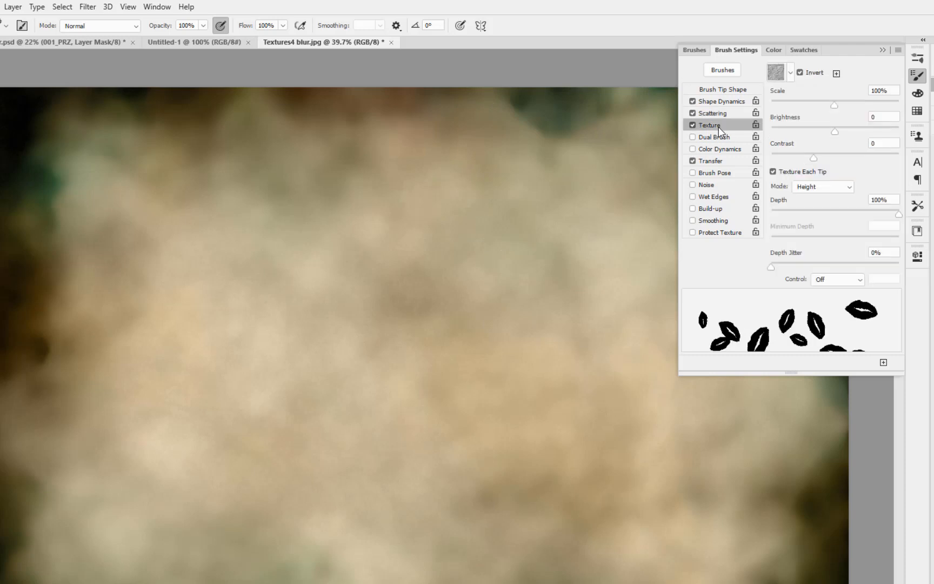
click(789, 76)
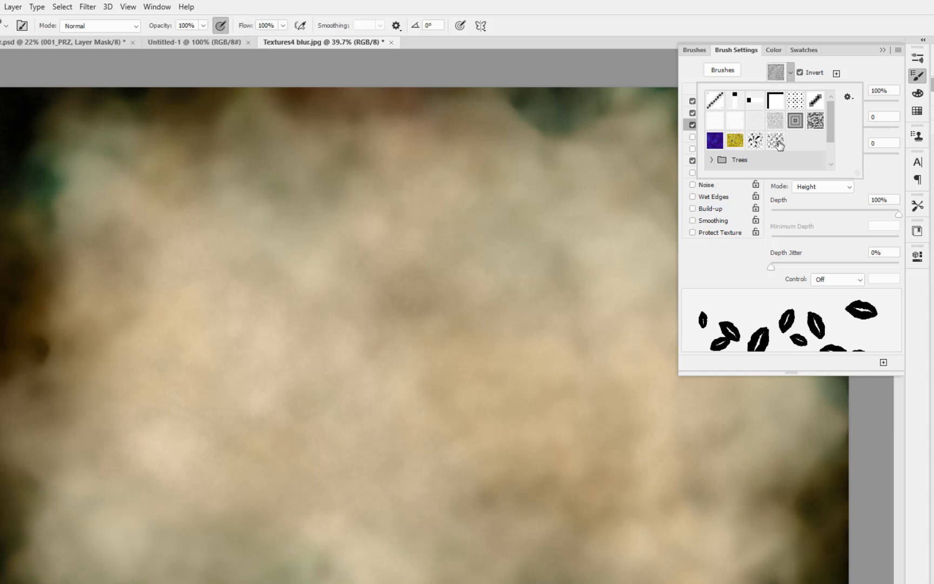
click(792, 74)
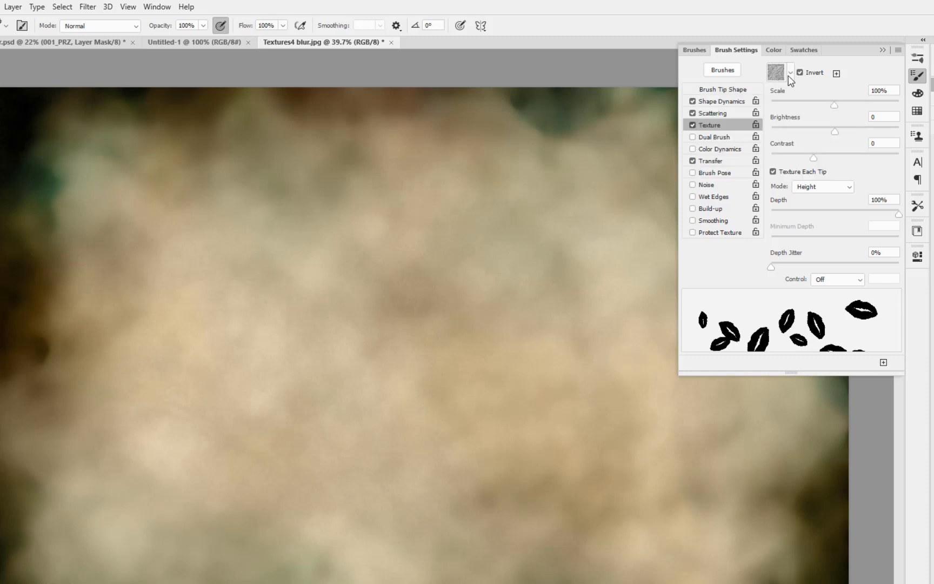
click(693, 125)
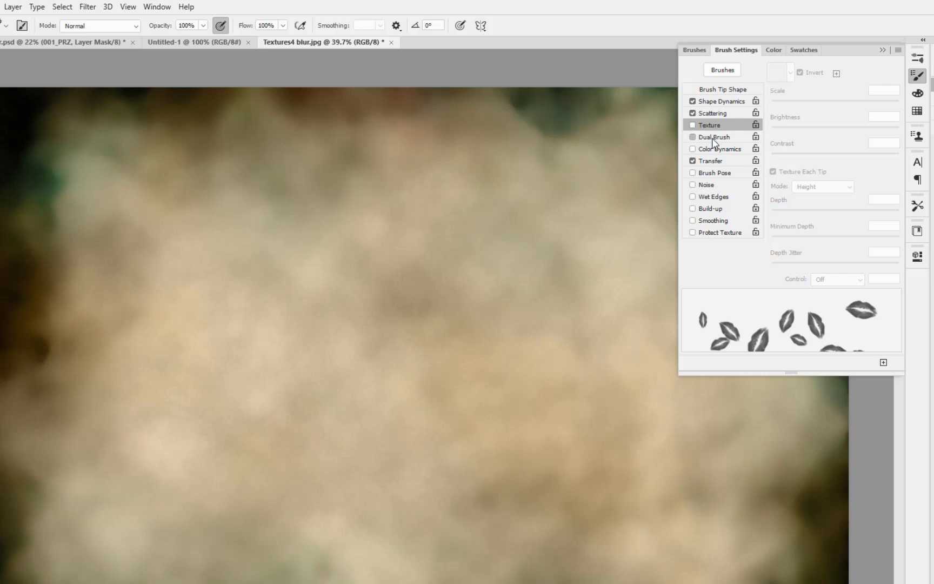
- Enable Dual Brush in Color Burn mode with a 30 px round tip and paint several test strokes across the image
click(712, 137)
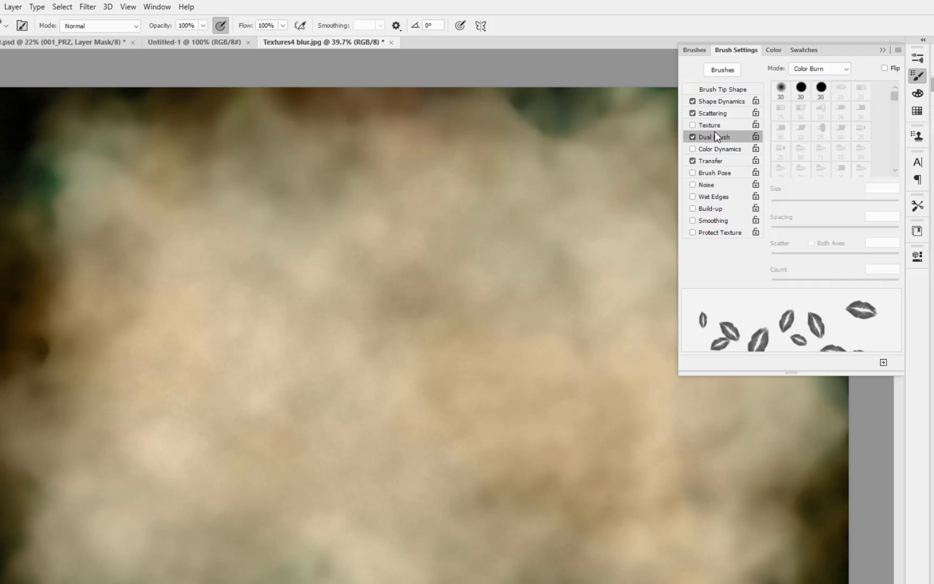
click(801, 91)
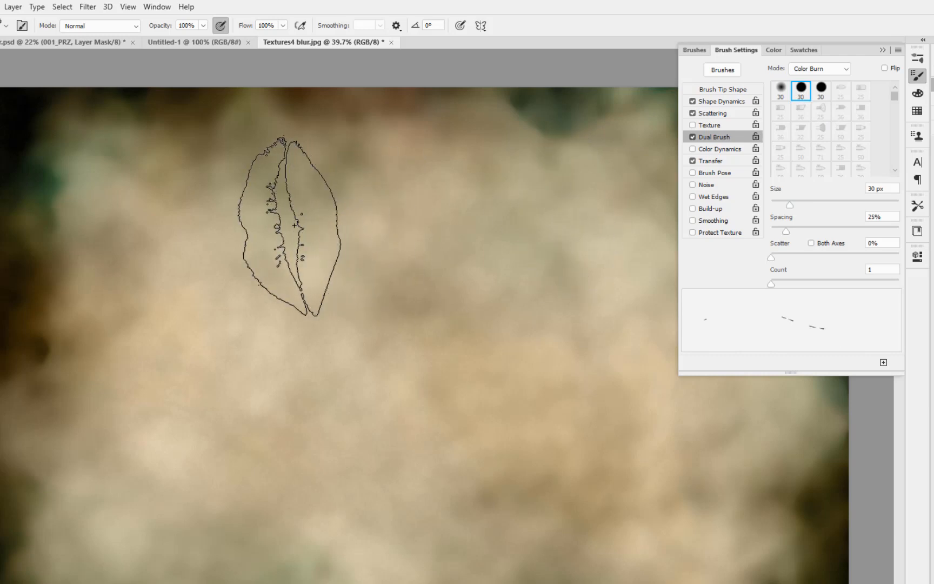
drag(190, 236, 230, 245)
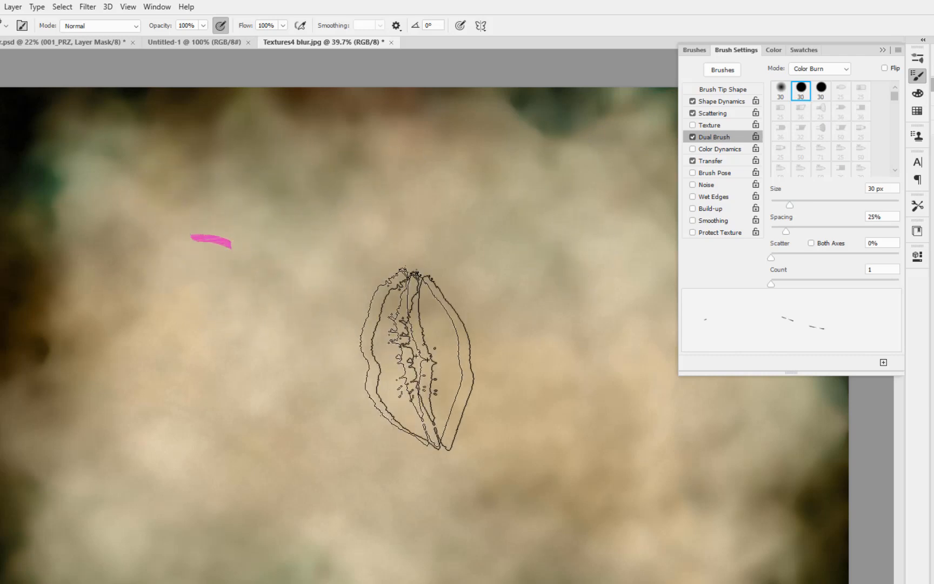
mouse_move(405, 349)
mouse_down()
mouse_move(531, 344)
mouse_move(534, 320)
mouse_up()
mouse_move(396, 219)
mouse_down()
mouse_move(247, 353)
mouse_move(571, 477)
mouse_move(585, 316)
mouse_move(455, 209)
mouse_move(163, 282)
mouse_move(486, 454)
mouse_move(533, 457)
mouse_up()
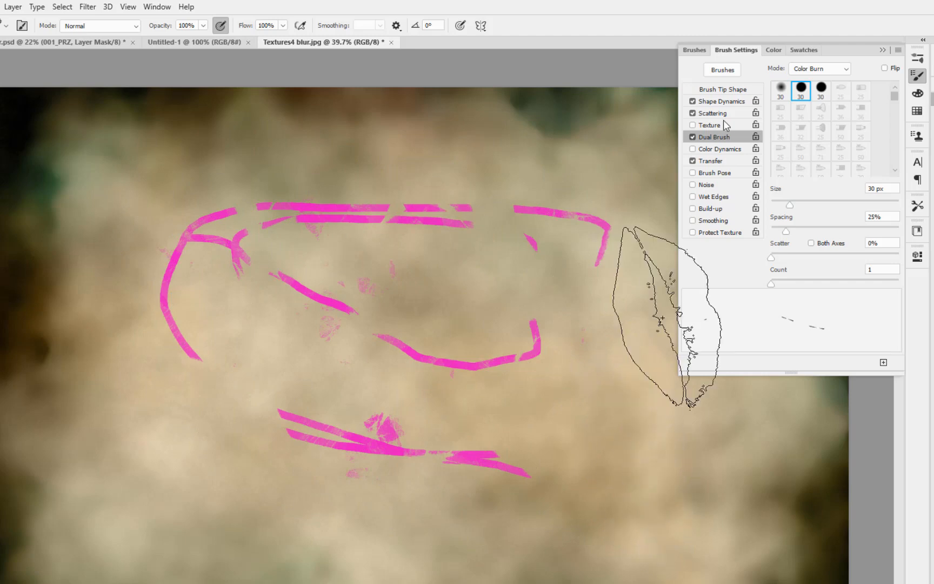
- Disable Dual Brush, paint scattered lip prints over the test strokes, and revert the image to its clean state
click(692, 137)
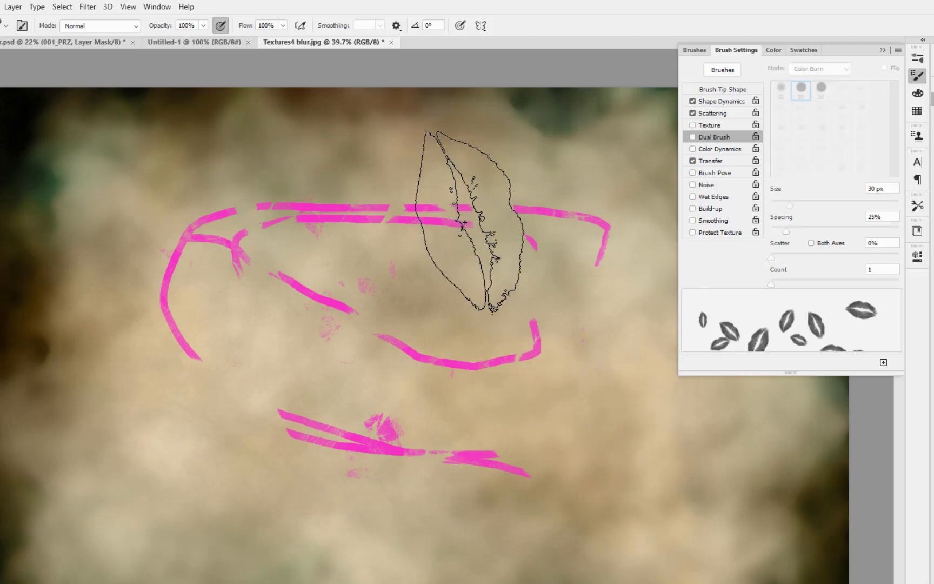
mouse_move(150, 229)
mouse_down()
mouse_move(461, 280)
mouse_move(497, 423)
mouse_move(607, 505)
mouse_move(639, 504)
mouse_move(273, 526)
mouse_move(155, 519)
mouse_move(136, 466)
mouse_up()
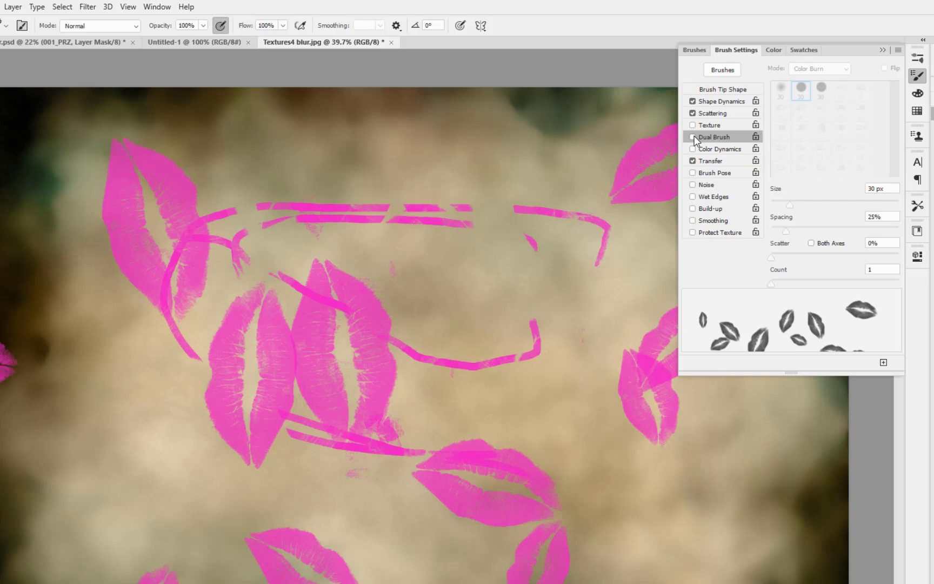
click(932, 85)
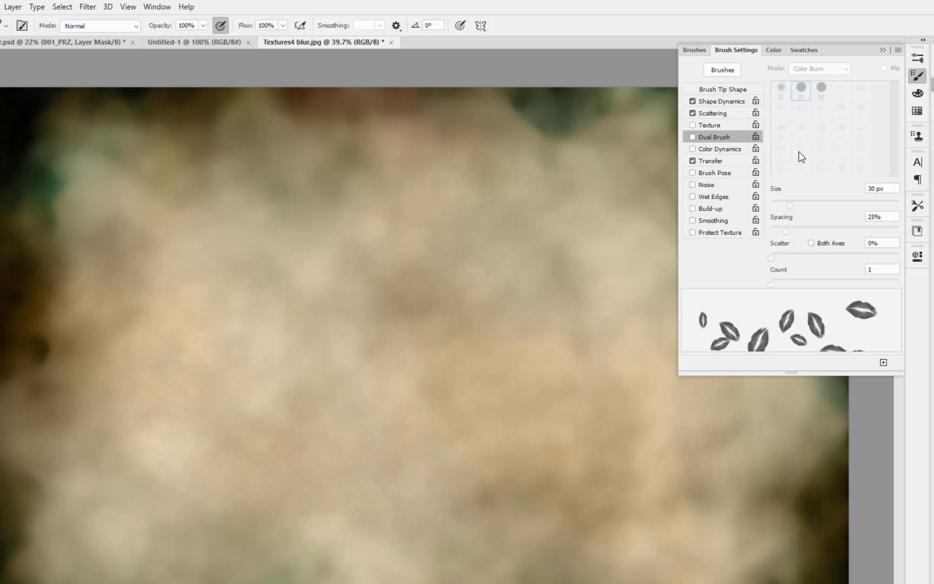
- Enable Color Dynamics, turn off Transfer, and paint five individual lip prints across the image
click(727, 151)
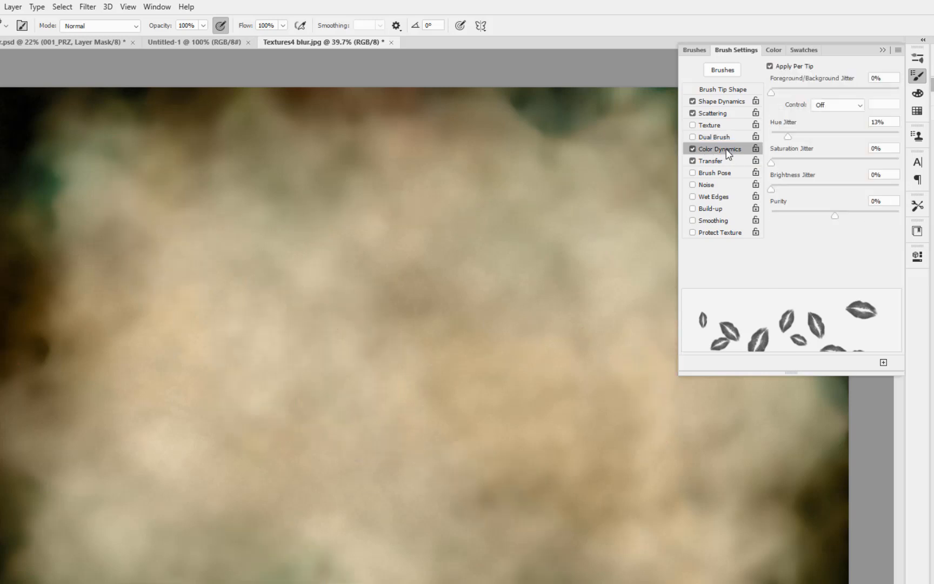
click(718, 162)
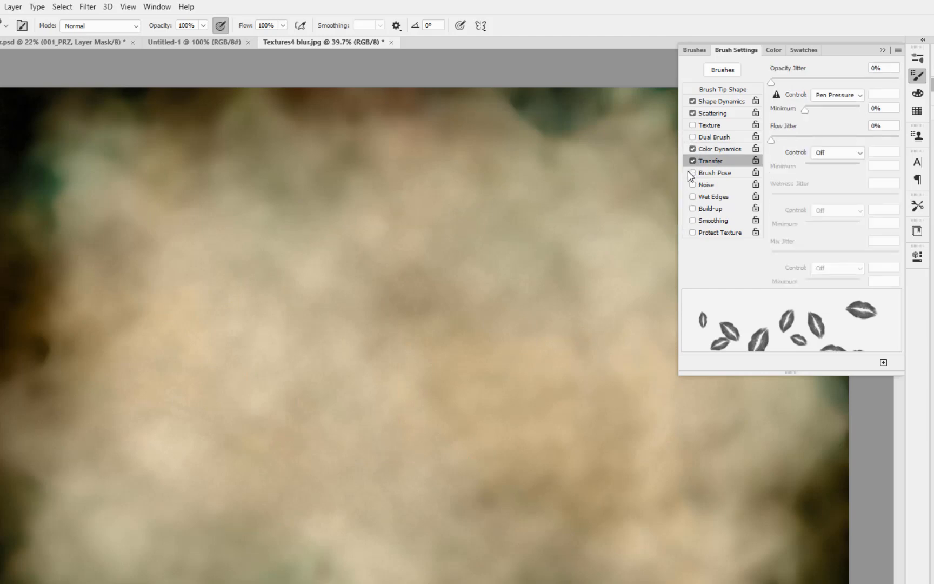
click(693, 161)
click(198, 248)
click(279, 256)
click(381, 281)
click(241, 419)
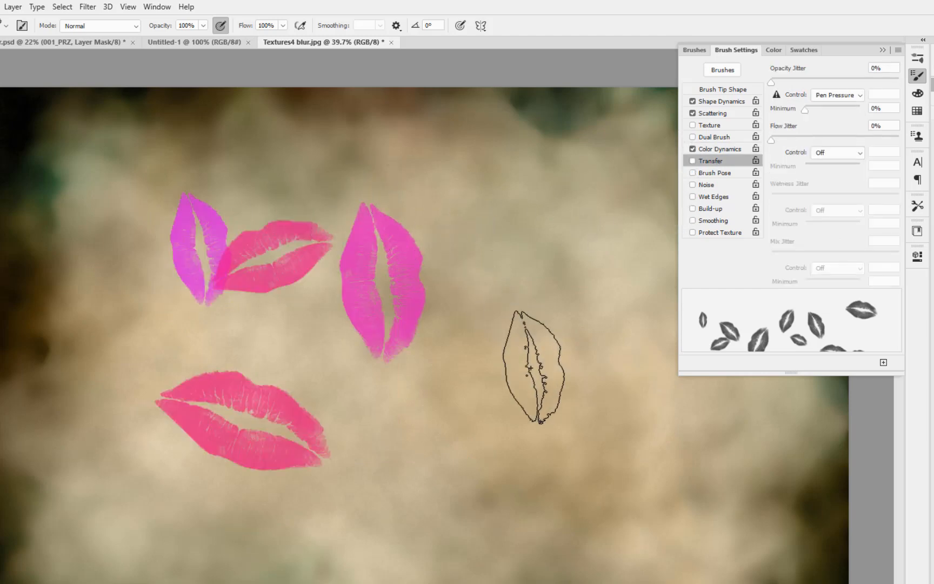
click(527, 438)
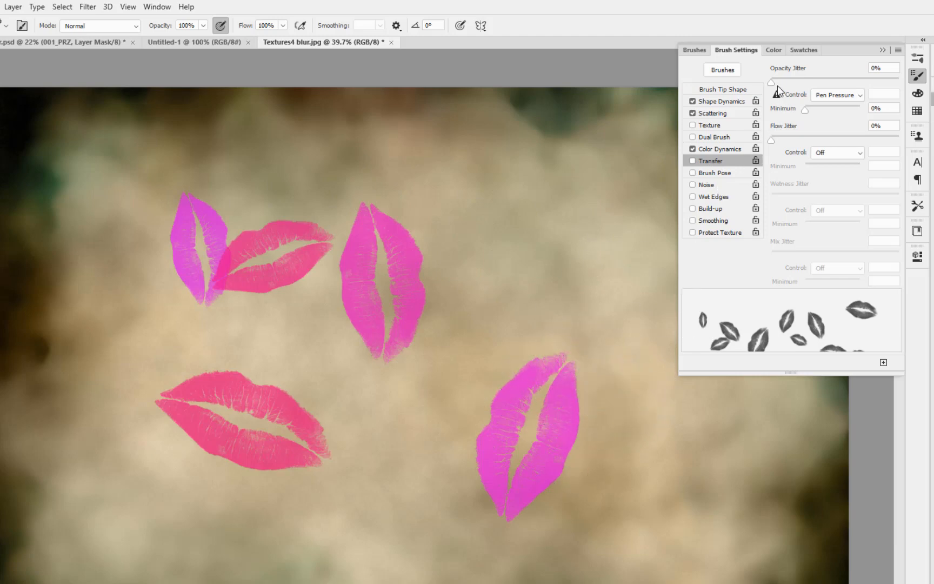
- Set opacity jitter to 76% and raise flow jitter, painting scattered lip prints across the image after each change
drag(773, 83, 869, 84)
mouse_move(88, 267)
mouse_down()
mouse_move(113, 296)
mouse_move(319, 326)
mouse_move(538, 226)
mouse_move(540, 404)
mouse_move(716, 555)
mouse_move(644, 551)
mouse_move(646, 448)
mouse_up()
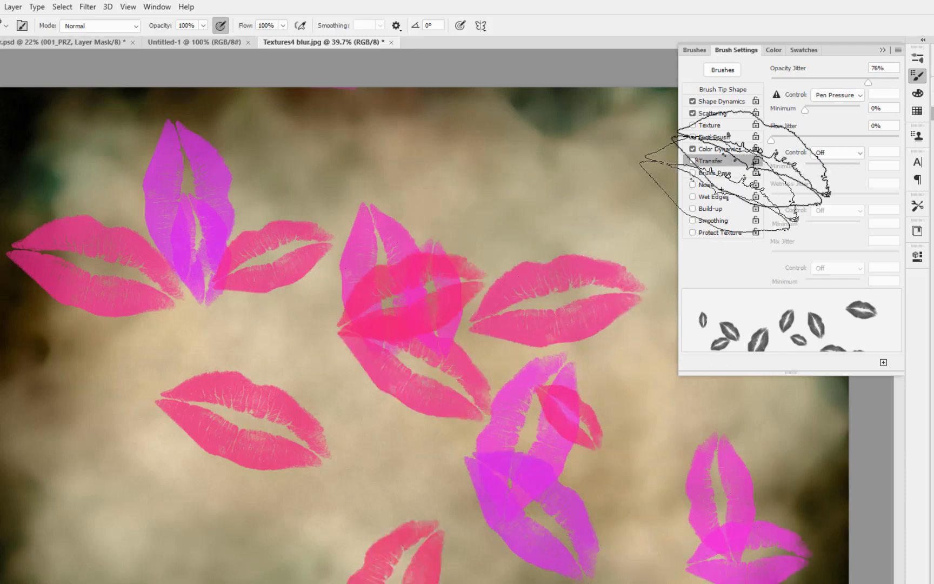
drag(773, 139, 867, 140)
mouse_move(543, 143)
mouse_down()
mouse_move(344, 322)
mouse_move(209, 418)
mouse_move(146, 490)
mouse_up()
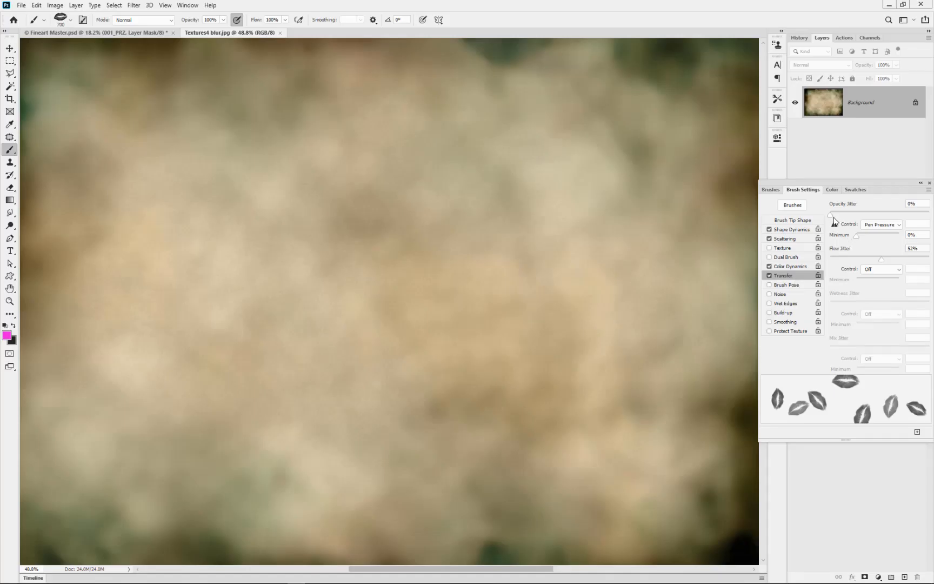
- Set opacity jitter to 56% and paint a diagonal test stroke of lip prints in the image's upper-left area
drag(840, 216, 887, 214)
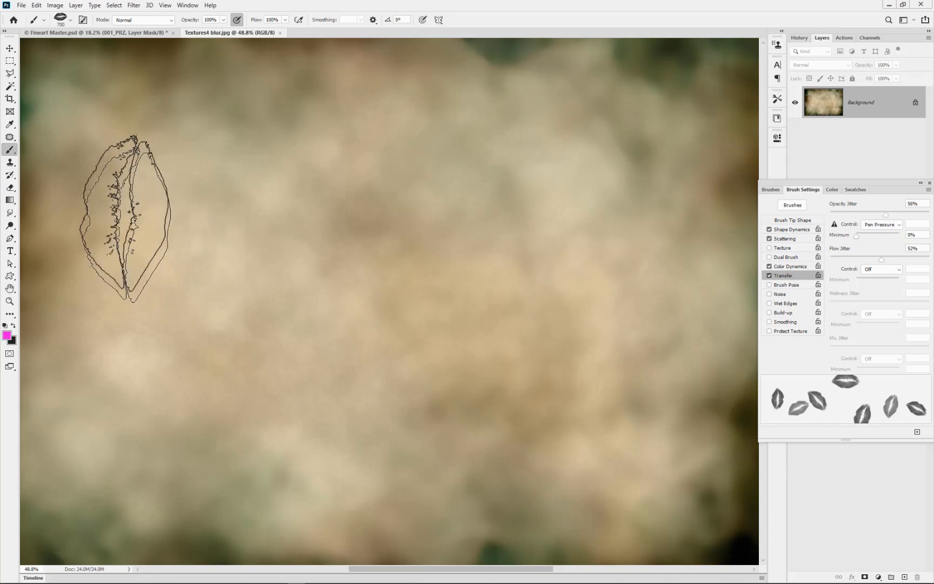
mouse_move(126, 192)
mouse_down()
mouse_move(178, 195)
mouse_move(590, 355)
mouse_move(649, 200)
mouse_move(441, 168)
mouse_move(271, 355)
mouse_up()
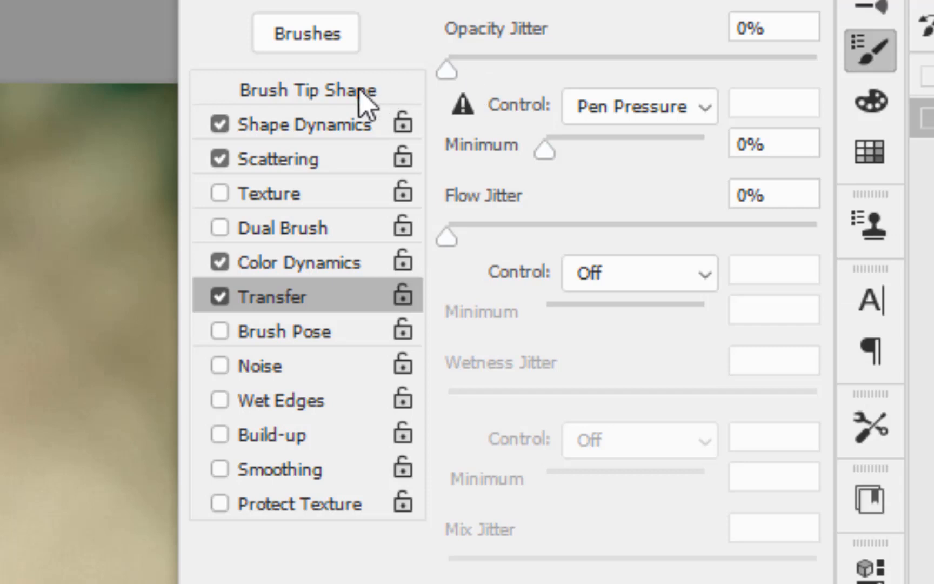
- Set the size jitter control in Shape Dynamics to Pen Pressure and view the Transfer settings
click(319, 124)
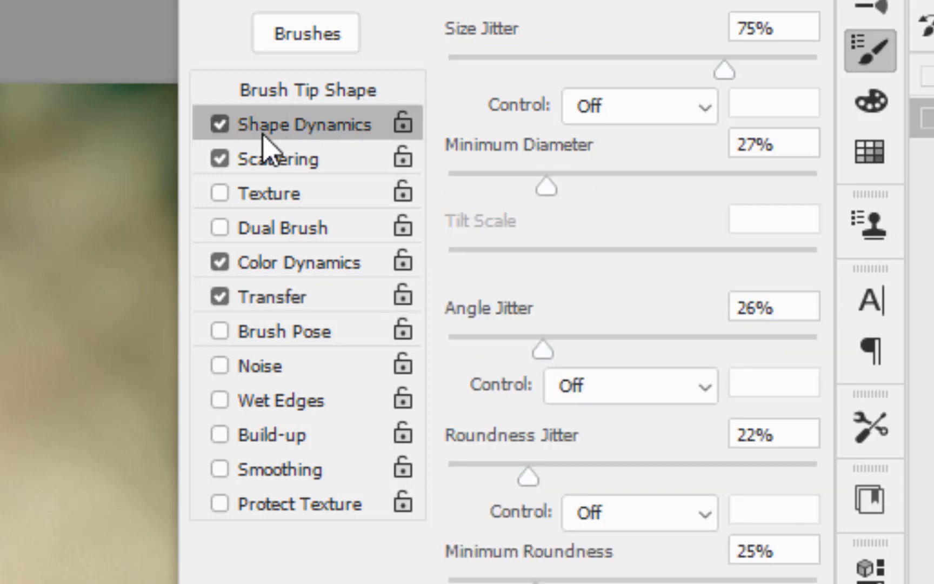
click(701, 108)
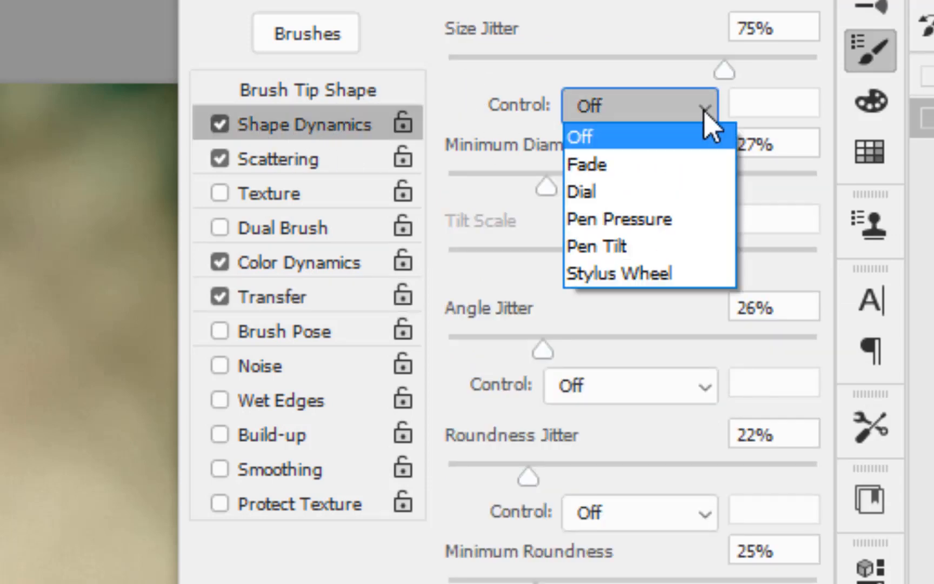
click(637, 222)
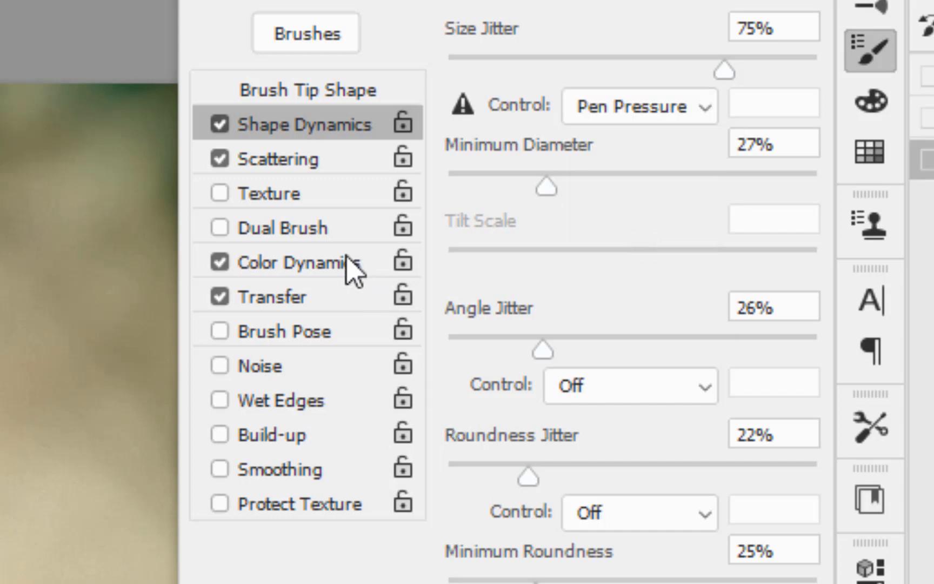
click(284, 303)
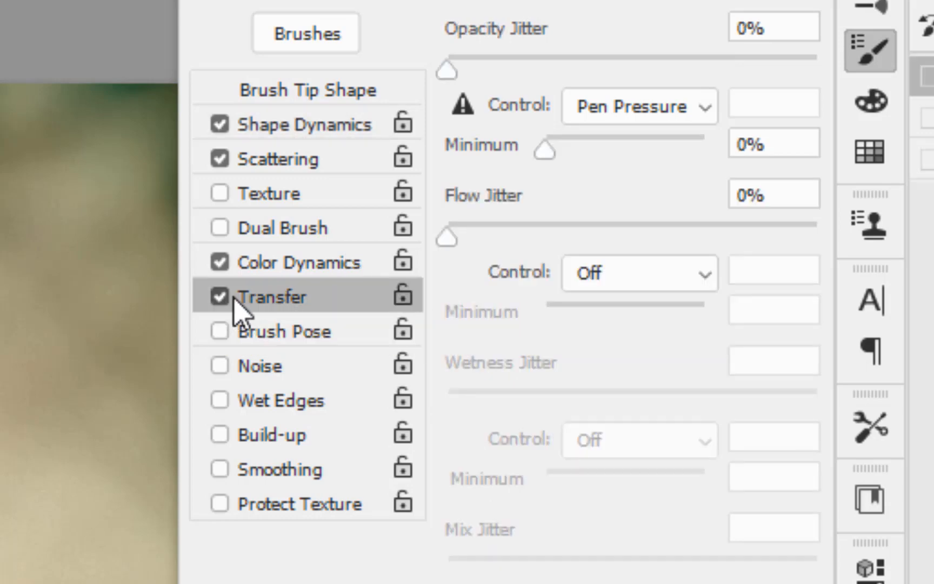
- Try the Brush Pose and Noise options on the lip brush, disabling each one again
click(245, 346)
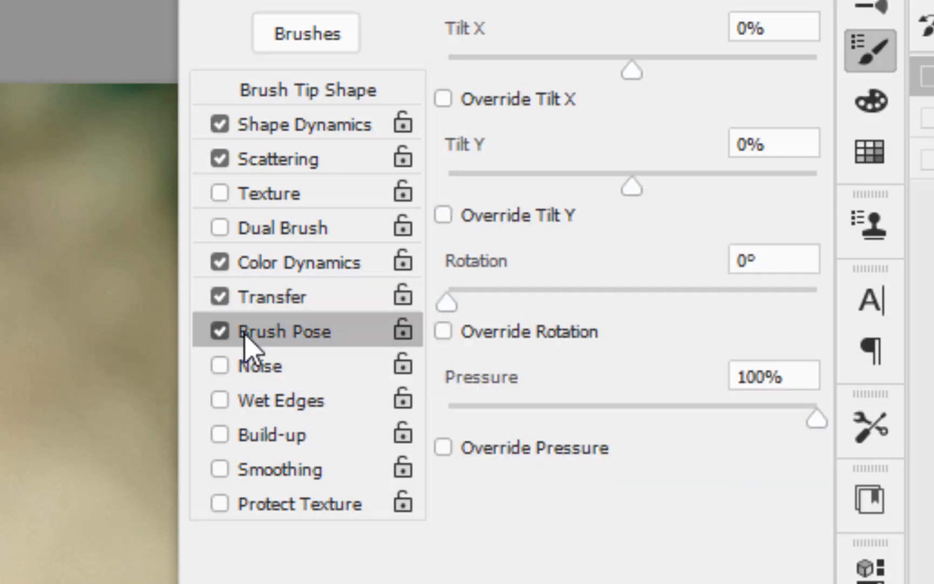
click(219, 331)
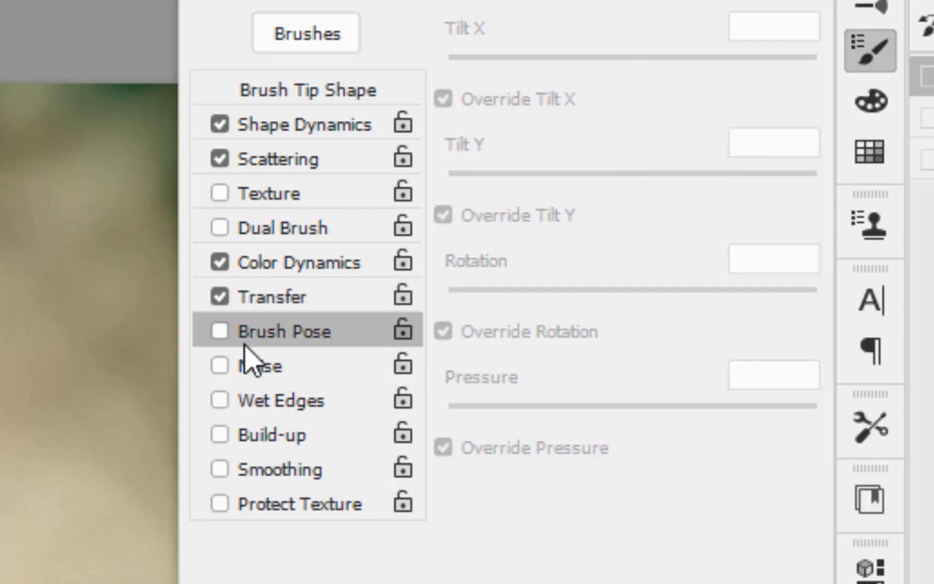
click(254, 373)
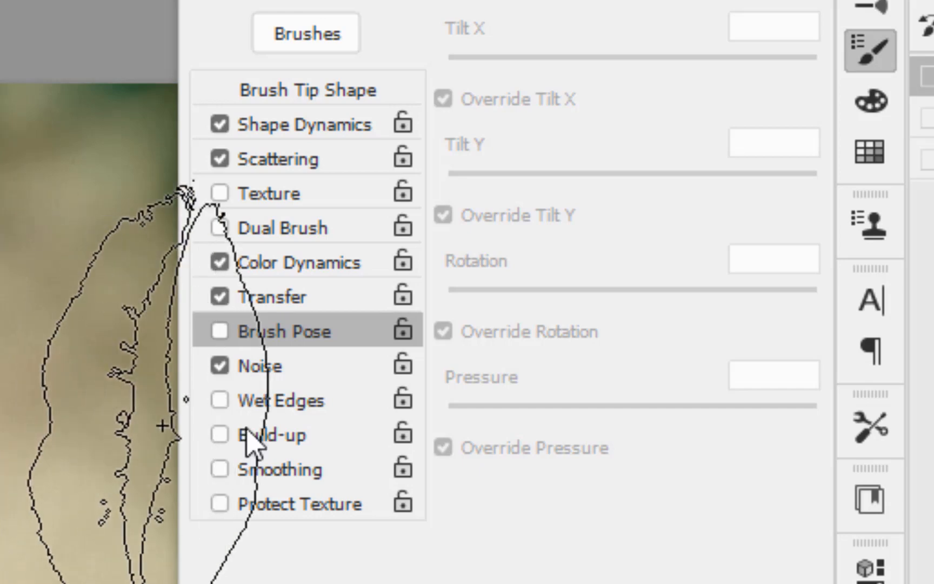
click(267, 369)
- Enable Wet Edges, testing it with a stroke of lip prints in the image's upper half, and turn on Brush Pose
click(262, 401)
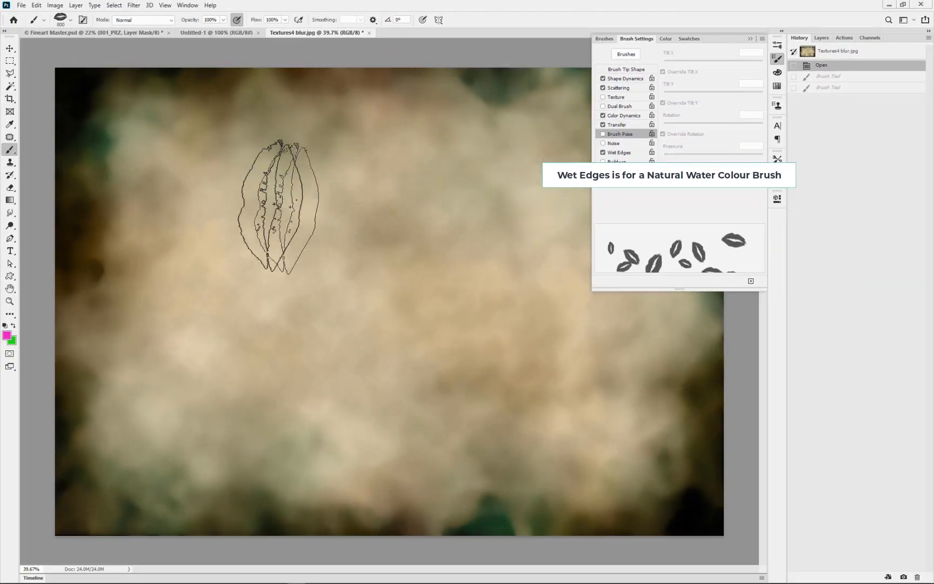
mouse_move(278, 207)
mouse_down()
mouse_move(301, 203)
mouse_move(457, 255)
mouse_up()
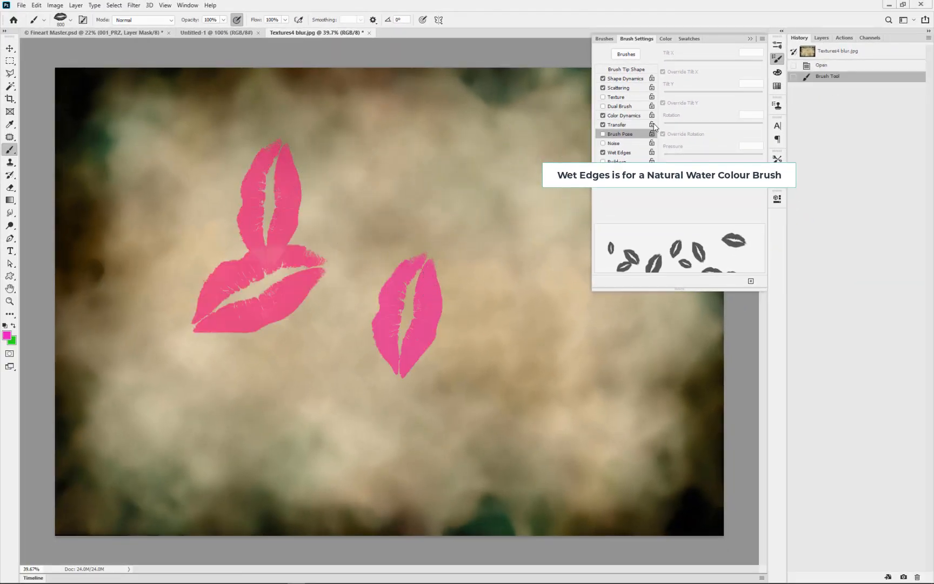
click(603, 134)
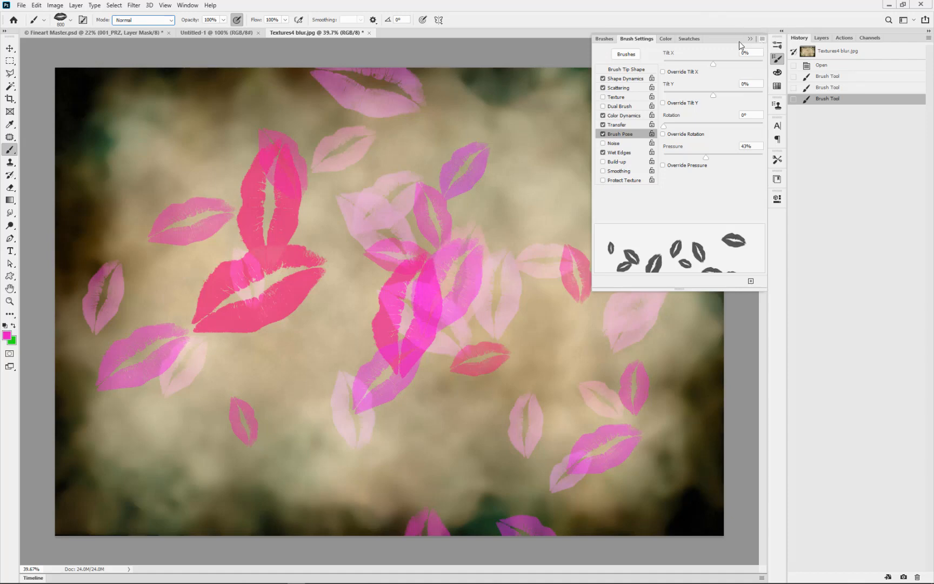
- Display the brush presets list and open its brush management options
click(604, 39)
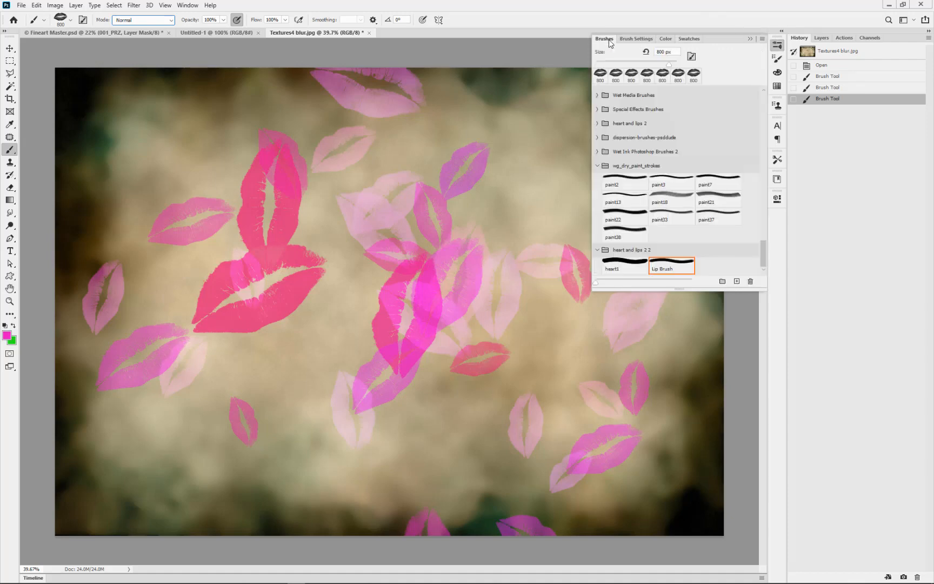
click(762, 39)
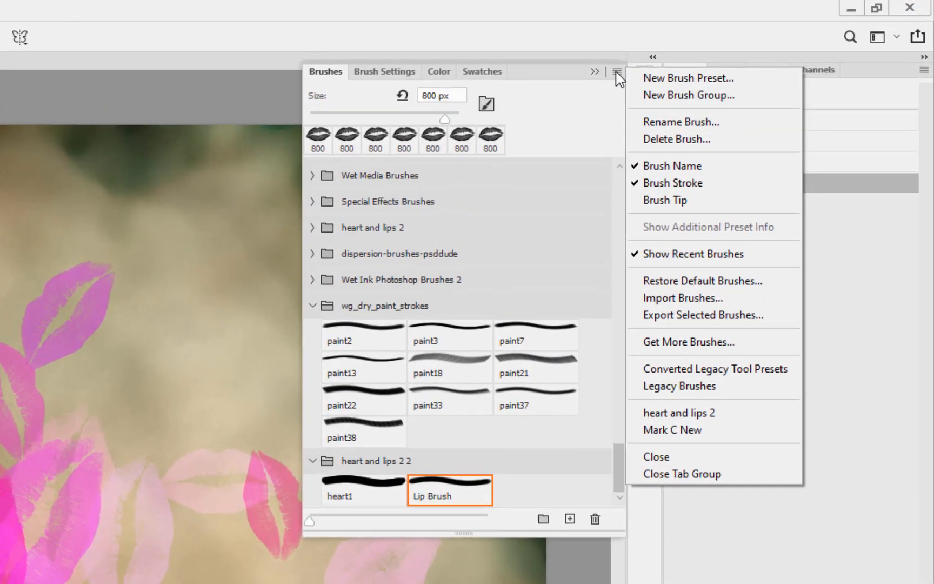